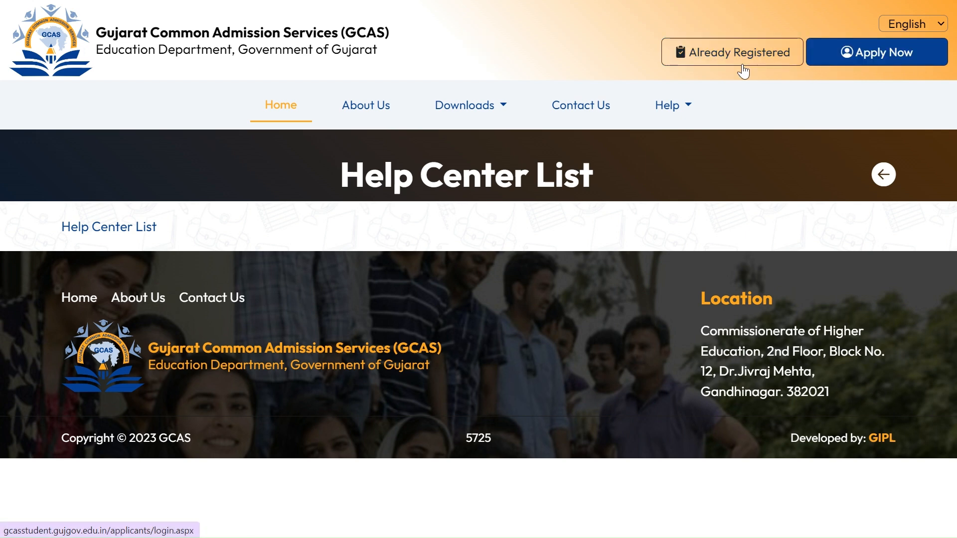
Step: Start a new applicant registration from the GCAS home page via Apply Now
left_click(832, 58)
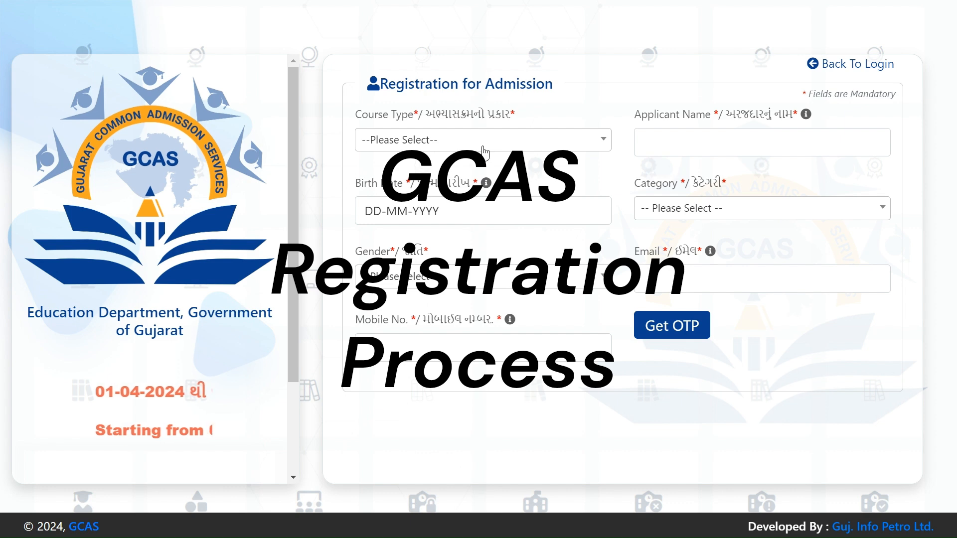
Step: Set the registration course type to Under Graduate Courses
left_click(473, 145)
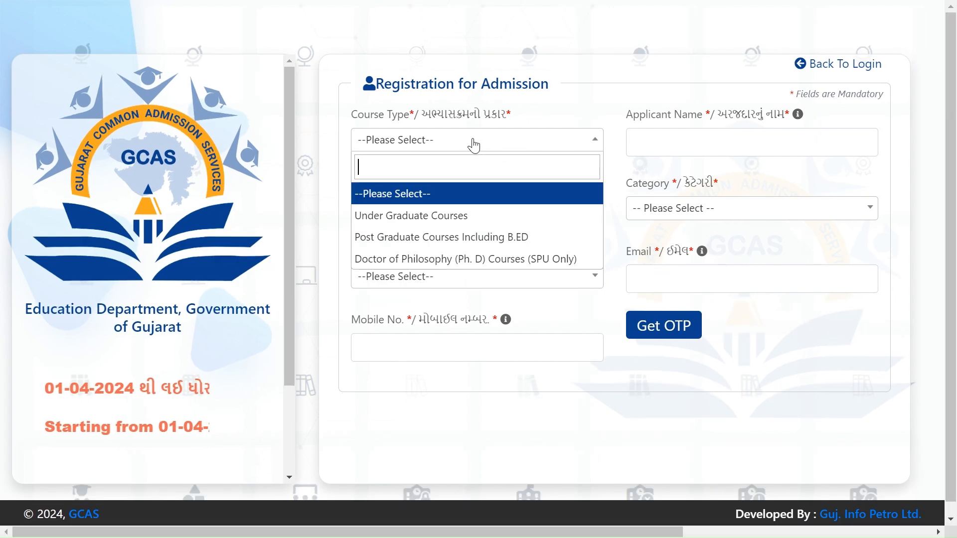
left_click(446, 216)
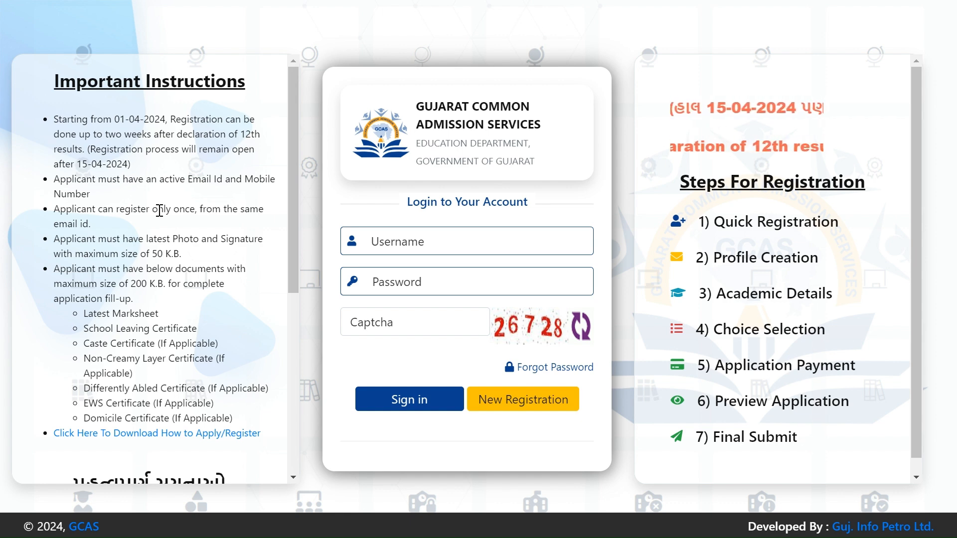
Step: Scroll through the Important Instructions panel on the login page
scroll(159, 211, "down", 1)
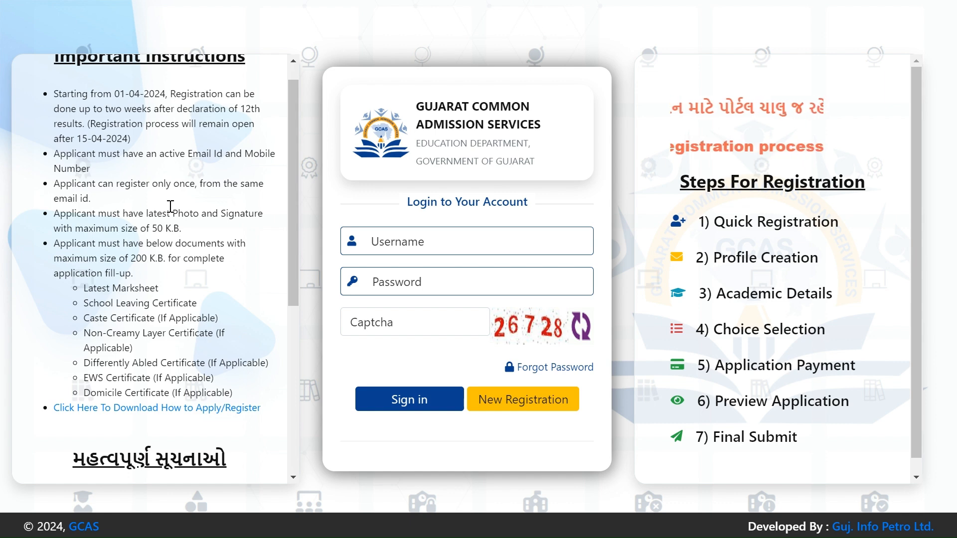
scroll(170, 206, "down", 1)
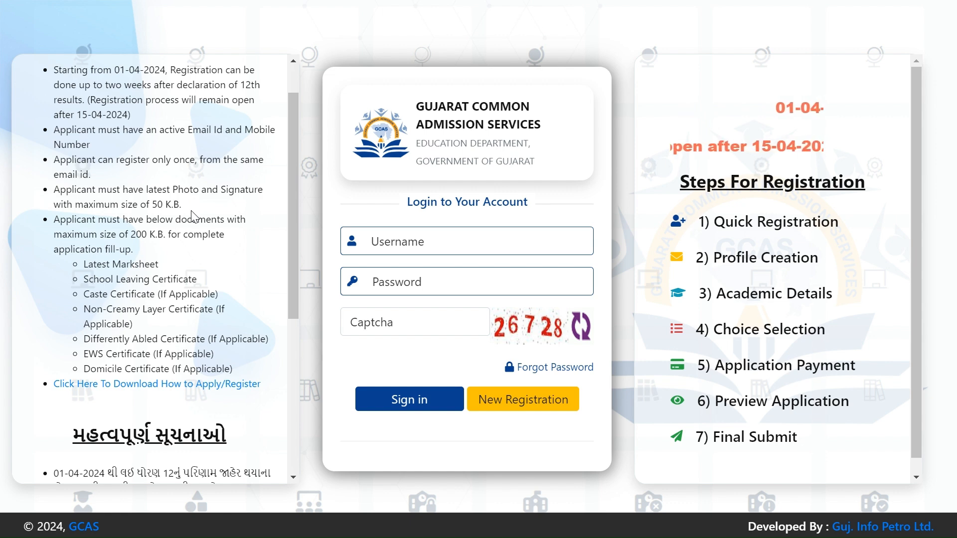
scroll(193, 218, "down", 1)
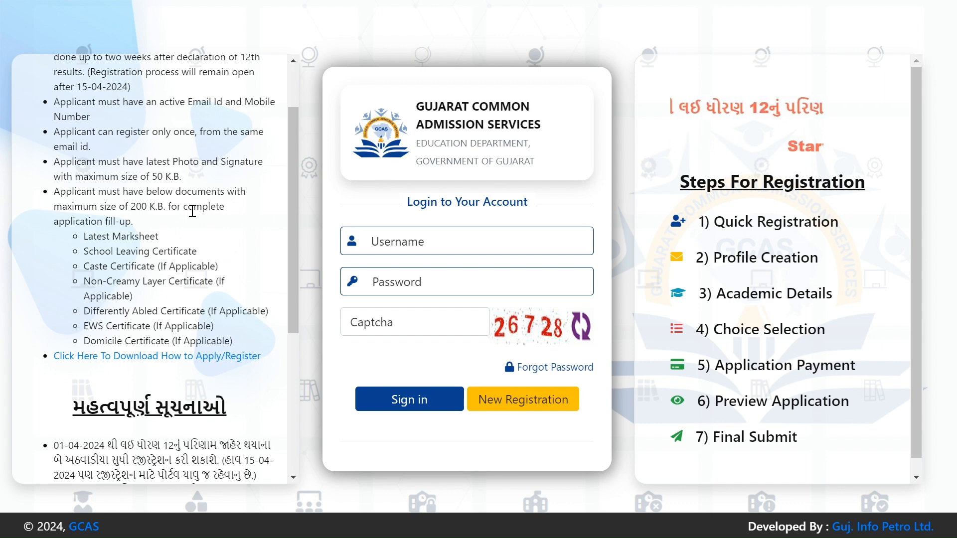
scroll(193, 211, "down", 1)
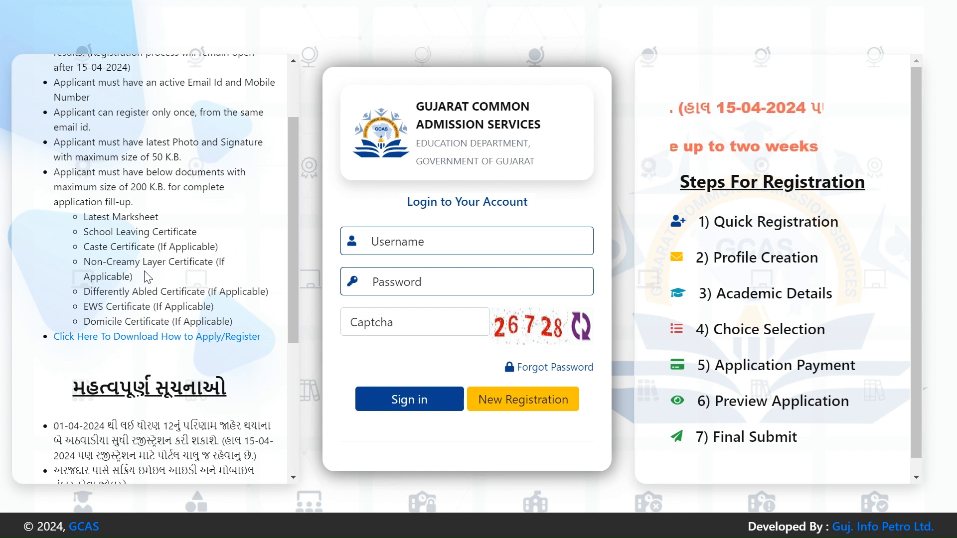
scroll(148, 277, "down", 1)
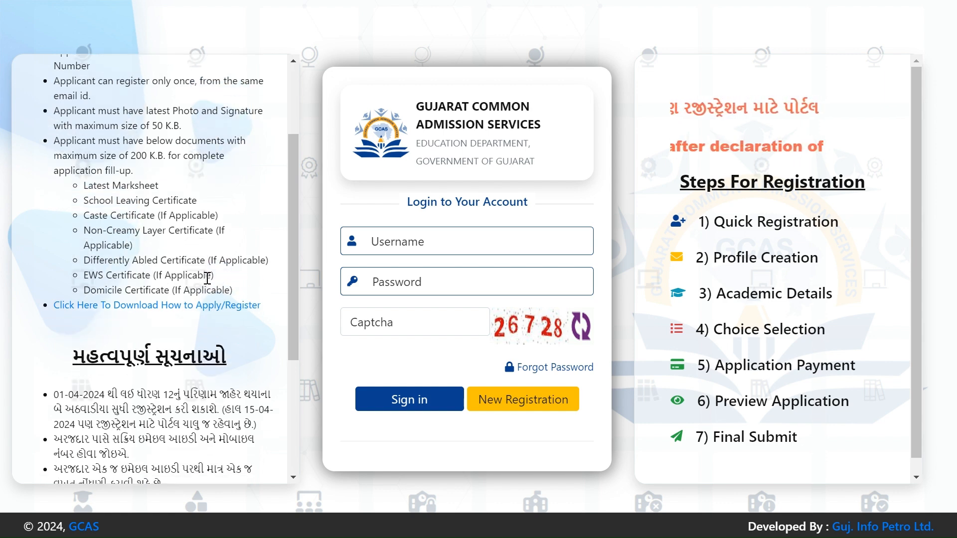
scroll(207, 277, "down", 1)
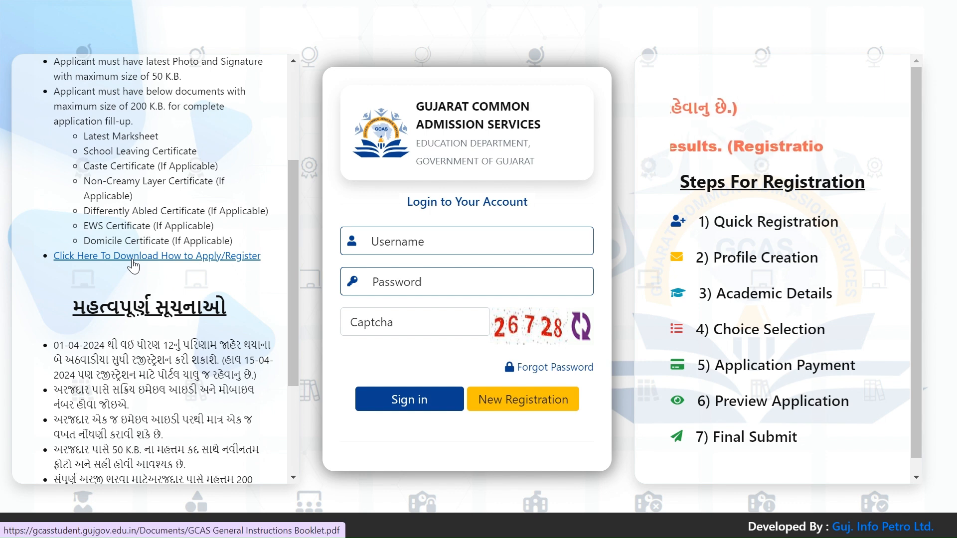
scroll(133, 266, "down", 3)
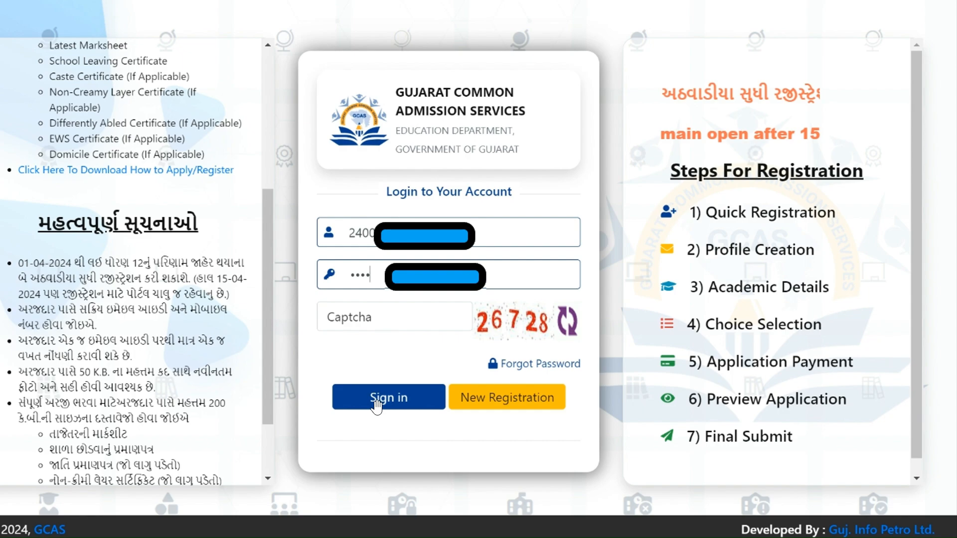
Step: Sign in to the applicant account
left_click(377, 407)
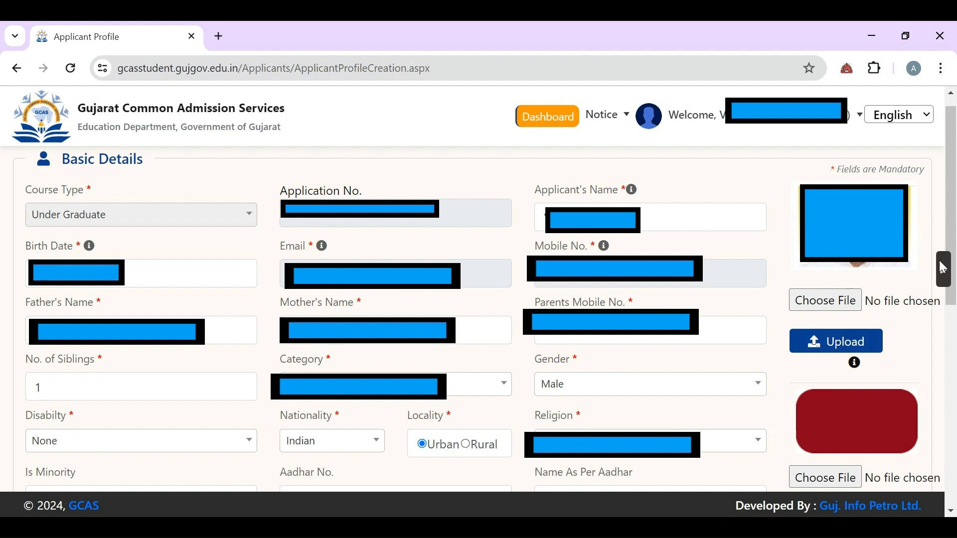
scroll(943, 269, "down", 5)
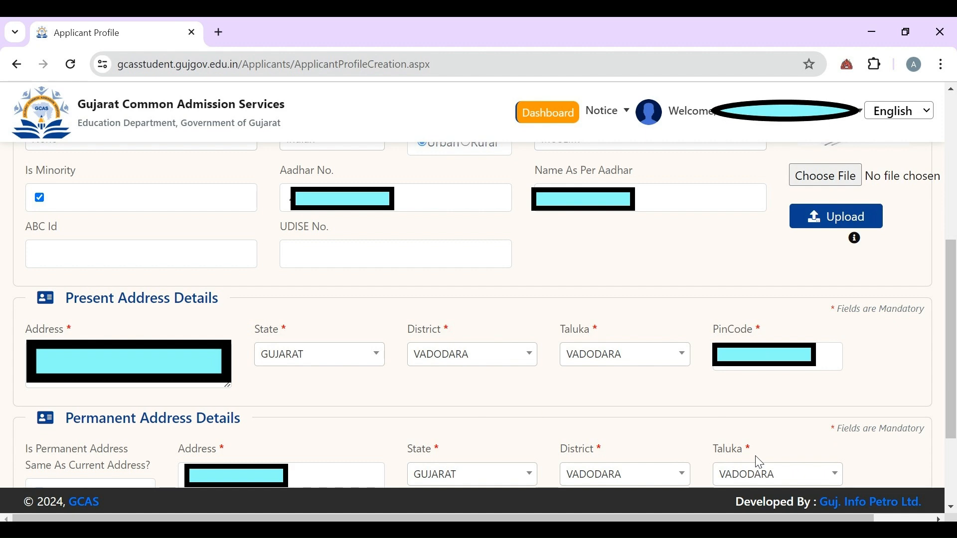
scroll(759, 463, "down", 3)
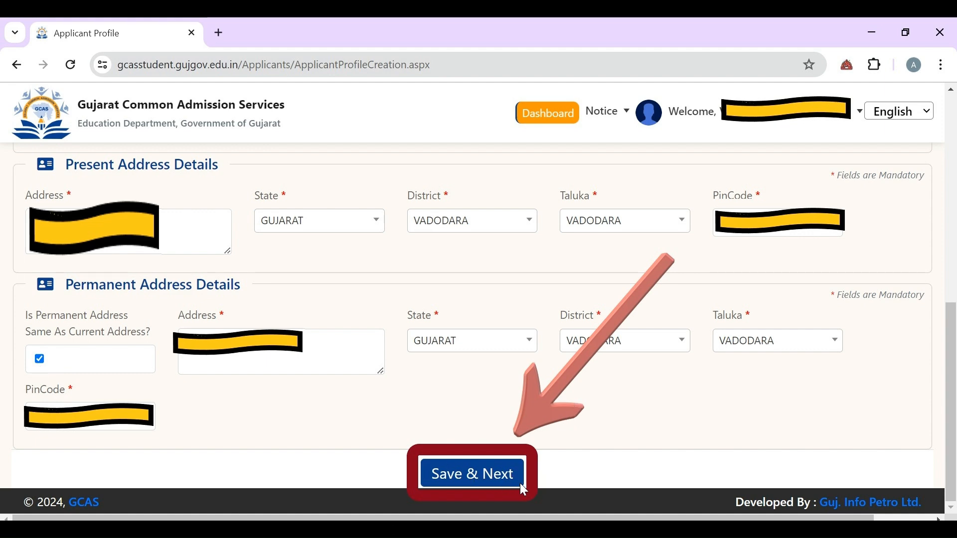
Step: Save the applicant profile and review the H.S.C., S.S.C. and Attachment sections
left_click(944, 272)
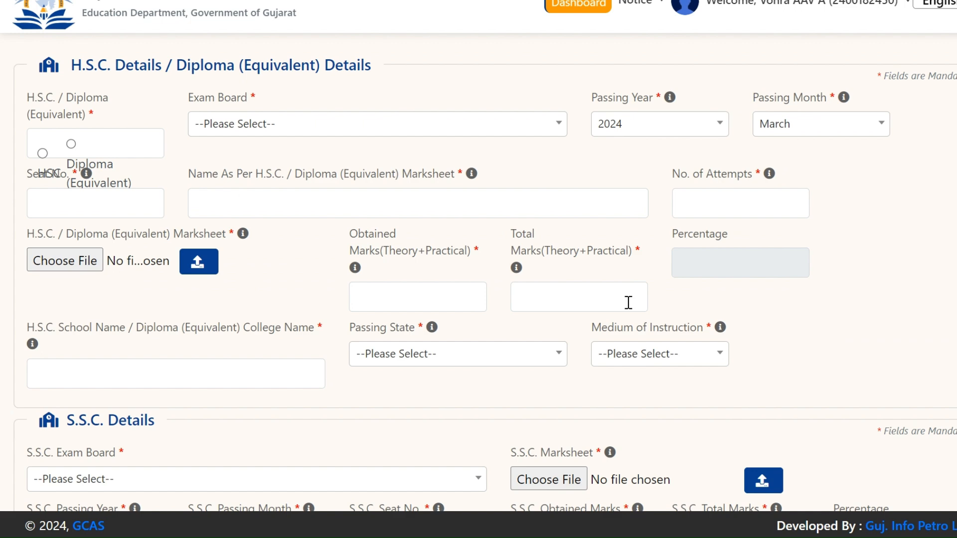
scroll(634, 304, "down", 7)
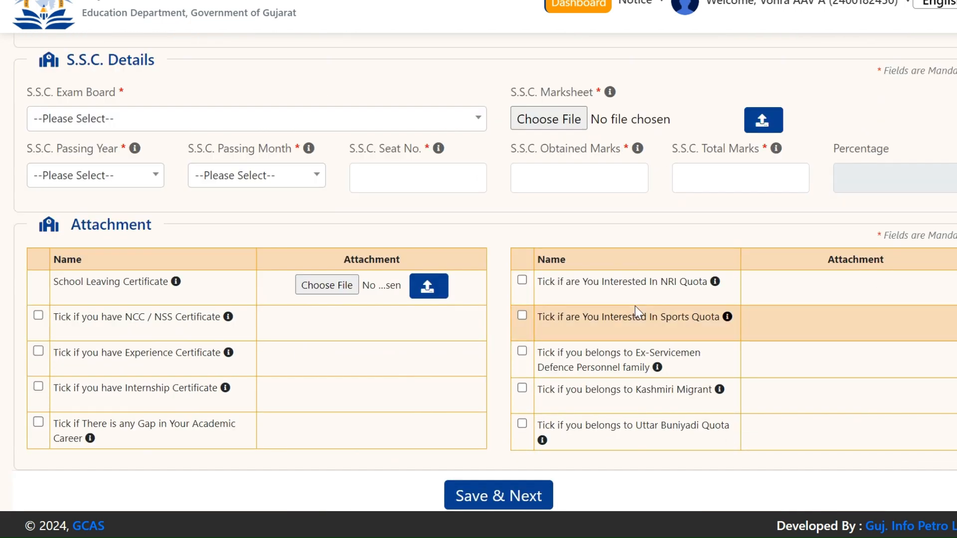
scroll(562, 277, "up", 7)
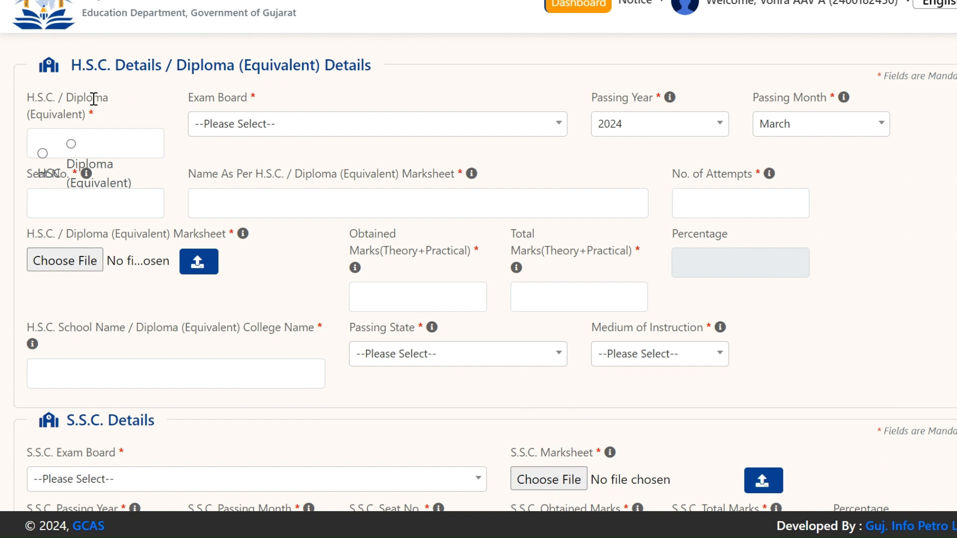
Step: Mark the qualification as H.S.C. from the Gujarat board, passed March 2024
left_click(43, 154)
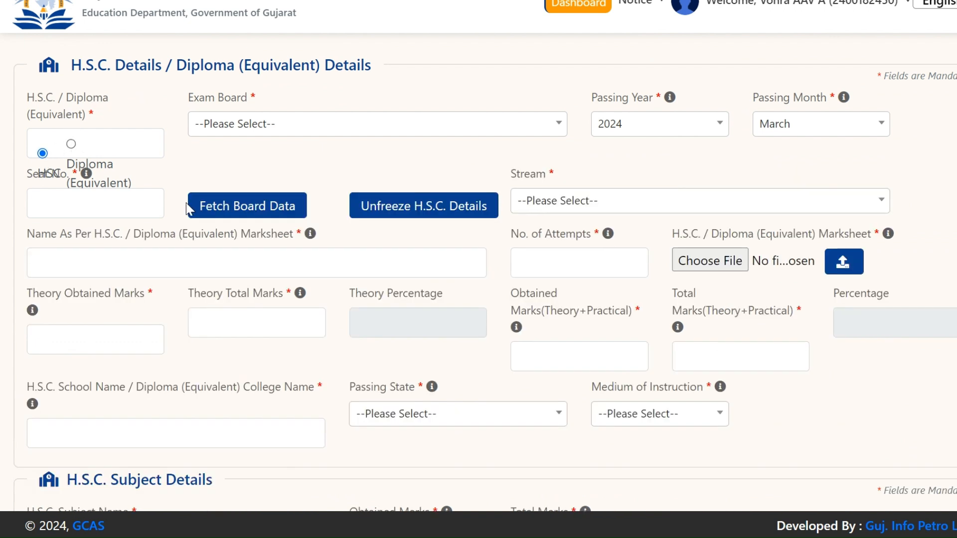
left_click(356, 129)
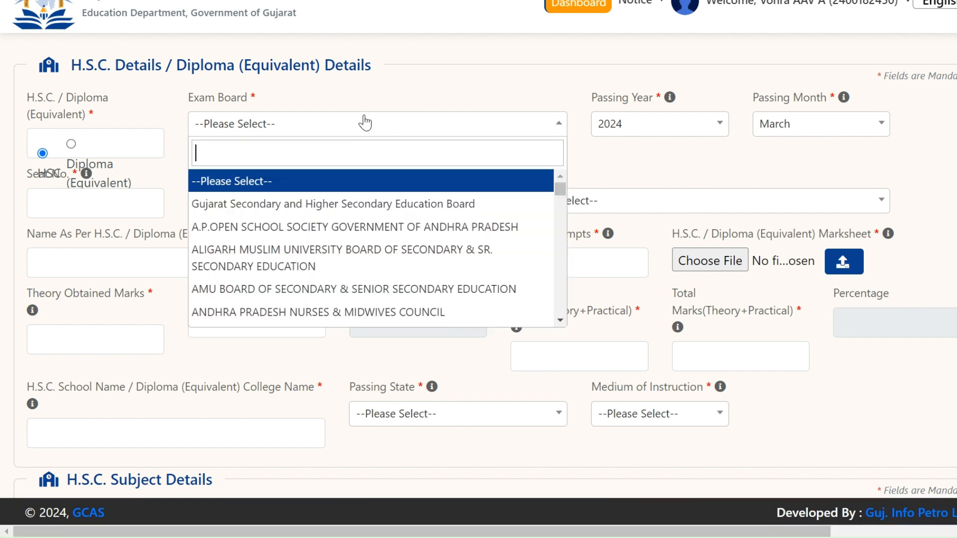
left_click(420, 204)
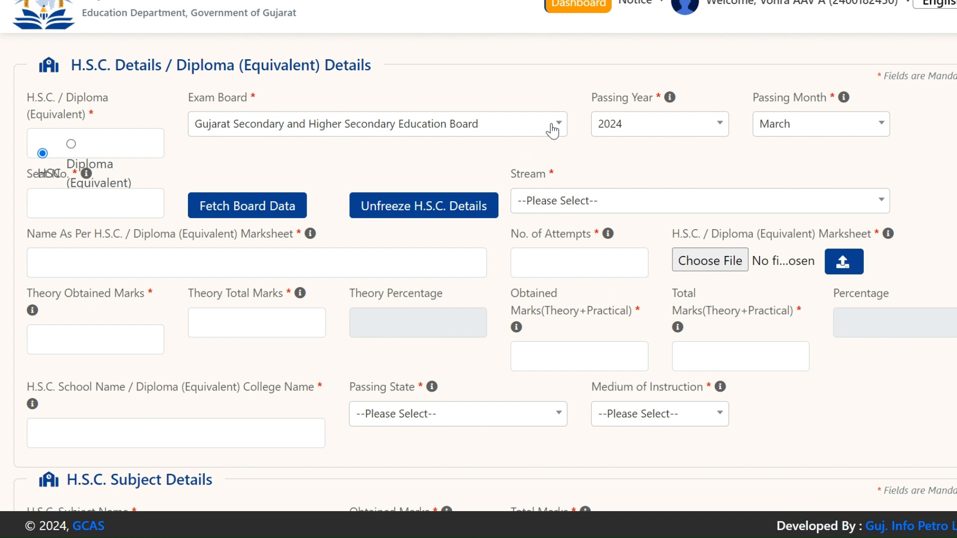
left_click(670, 128)
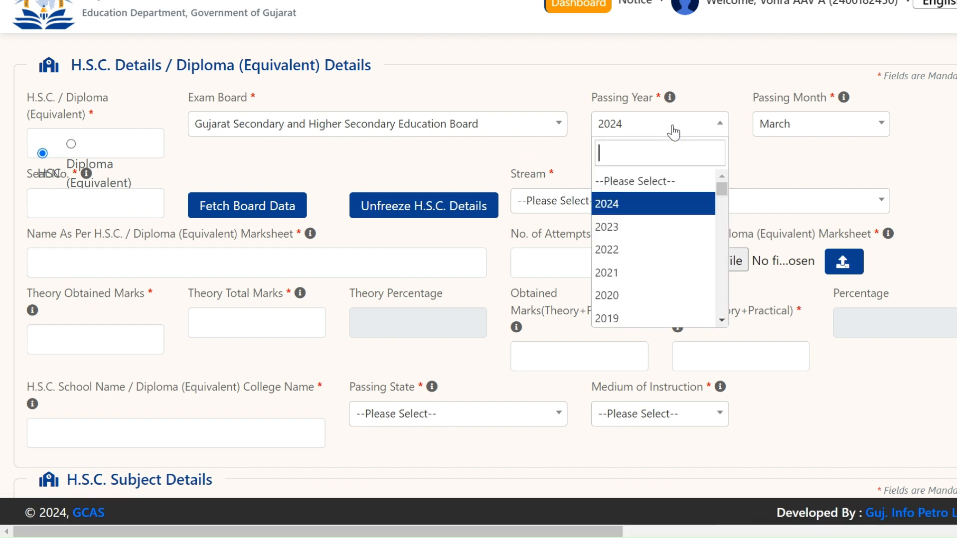
left_click(647, 208)
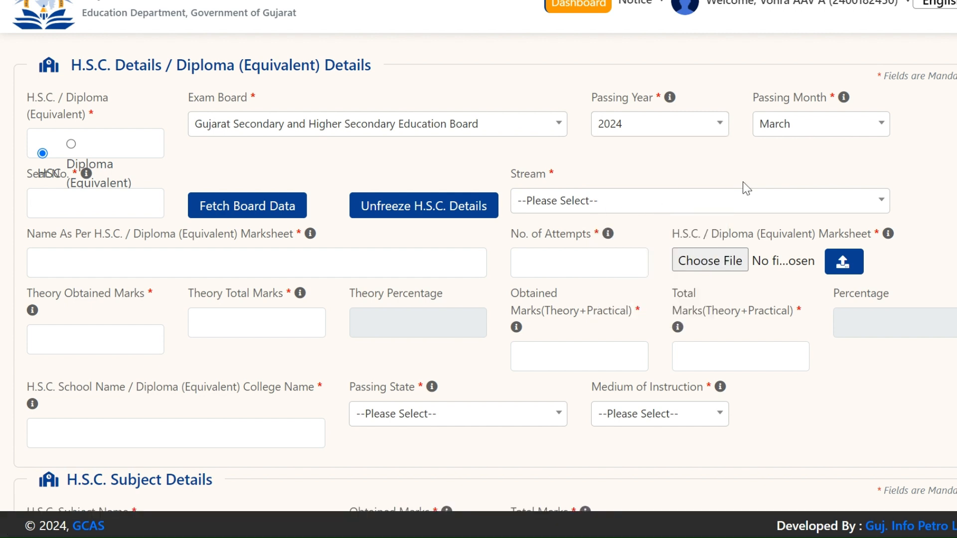
left_click(828, 130)
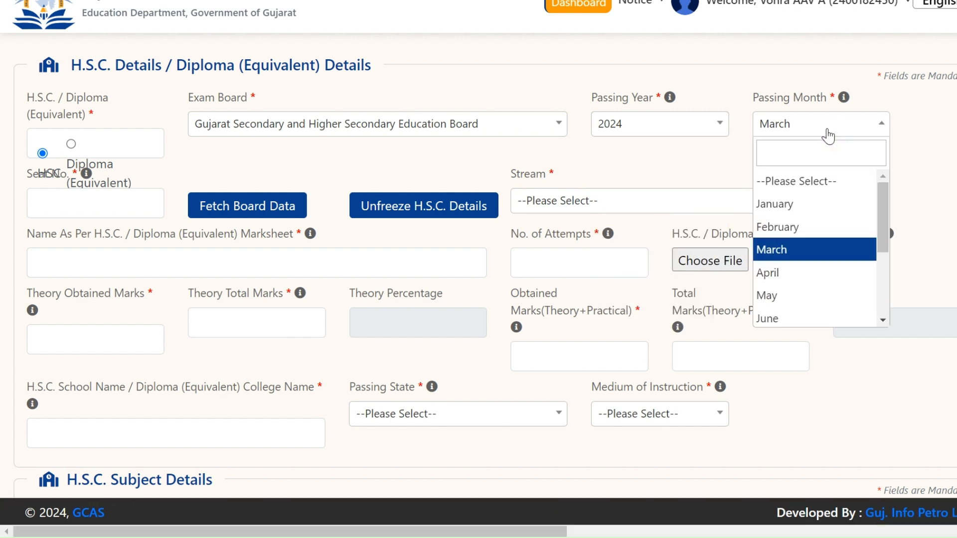
left_click(813, 250)
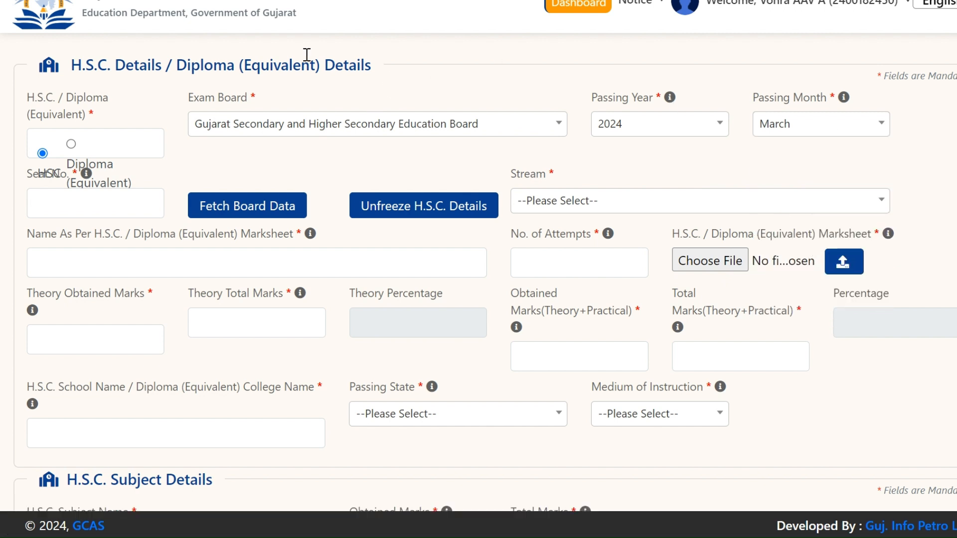
Step: Enter the H.S.C. seat number, correcting the first letter to uppercase
left_click(77, 202)
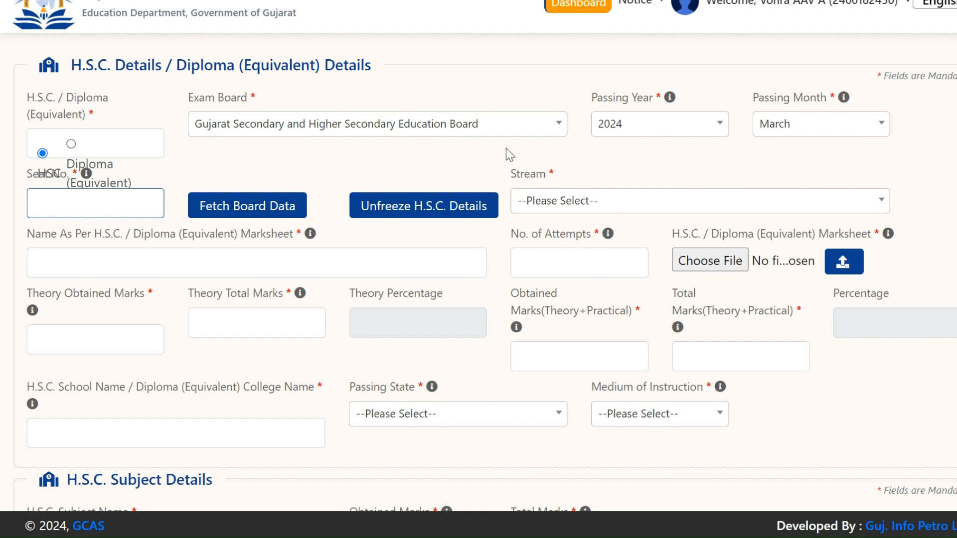
mouse_move(505, 1)
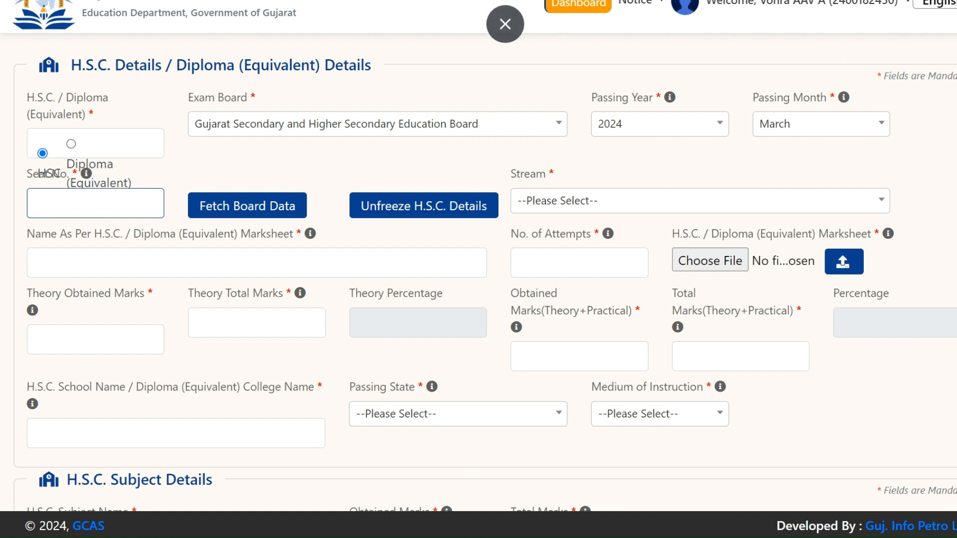
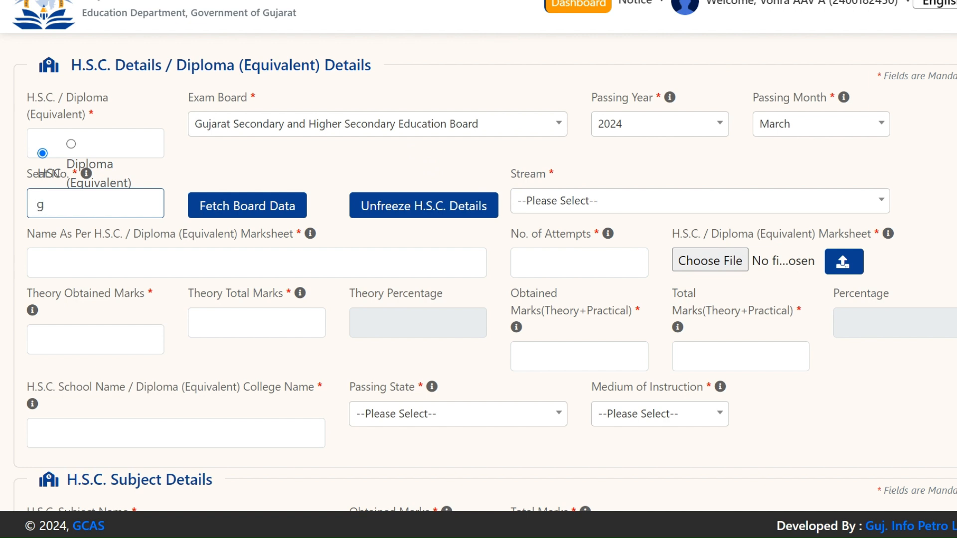
key("BackSpace")
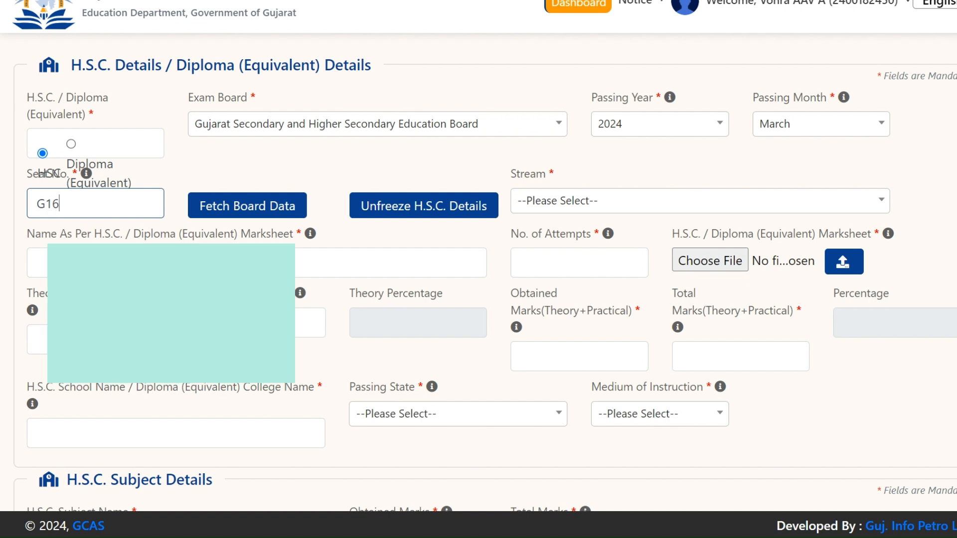
Step: Fetch the H.S.C. board results (616 of 750, 82.13%) and dismiss the notice
left_click(270, 216)
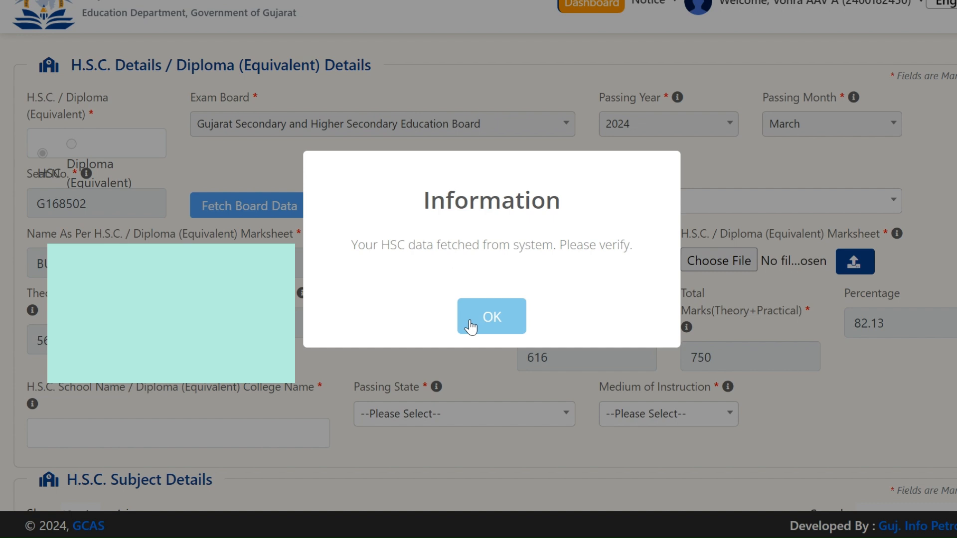
left_click(470, 327)
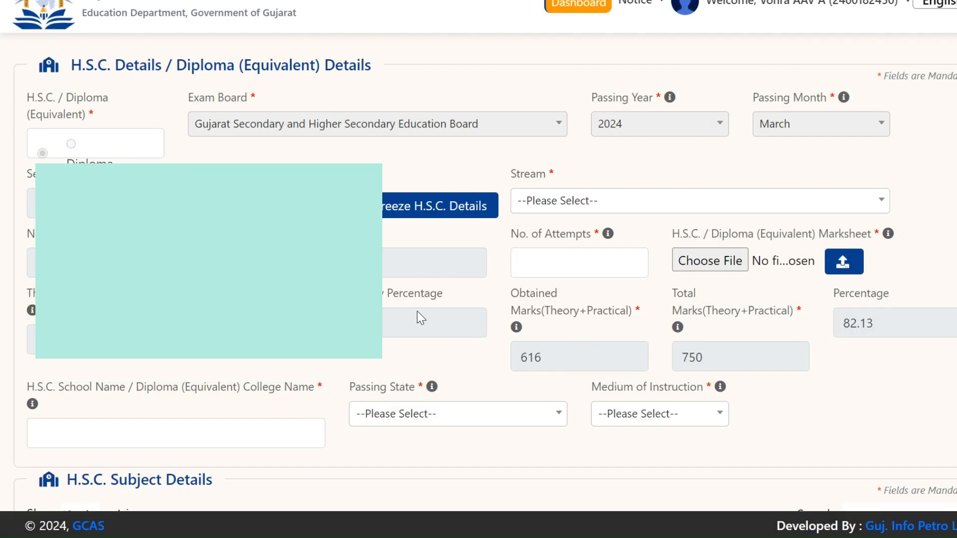
scroll(421, 317, "down", 2)
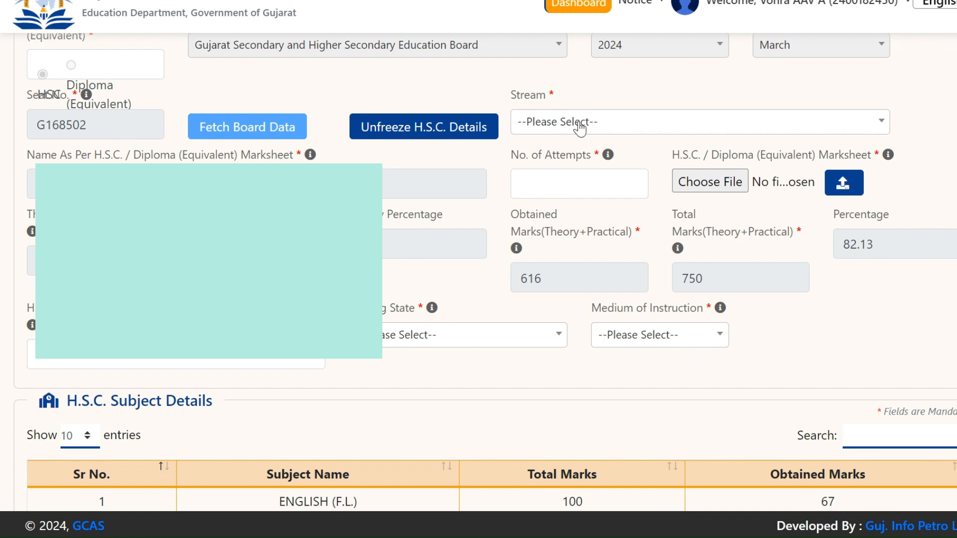
left_click(579, 129)
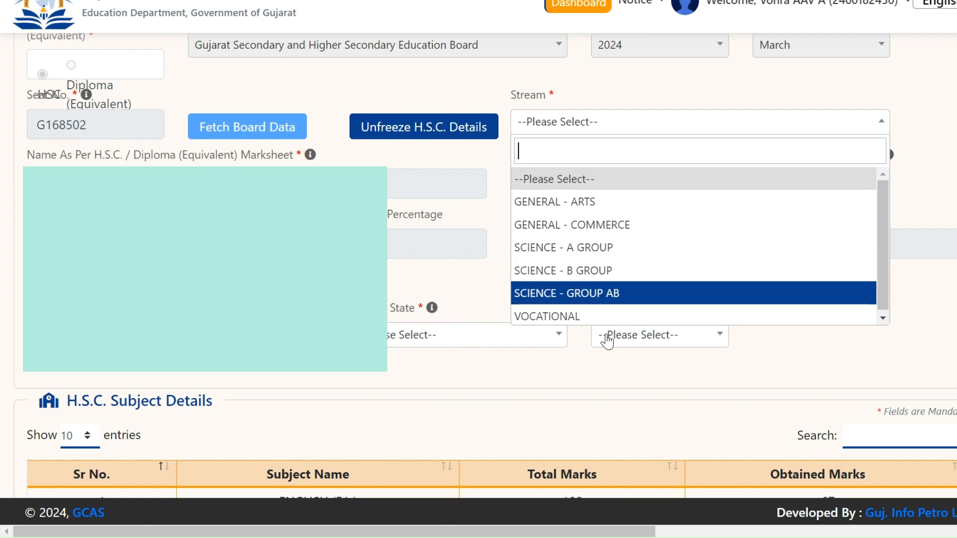
Step: Set the H.S.C. stream to GENERAL - COMMERCE and passing state to GUJARAT
left_click(594, 225)
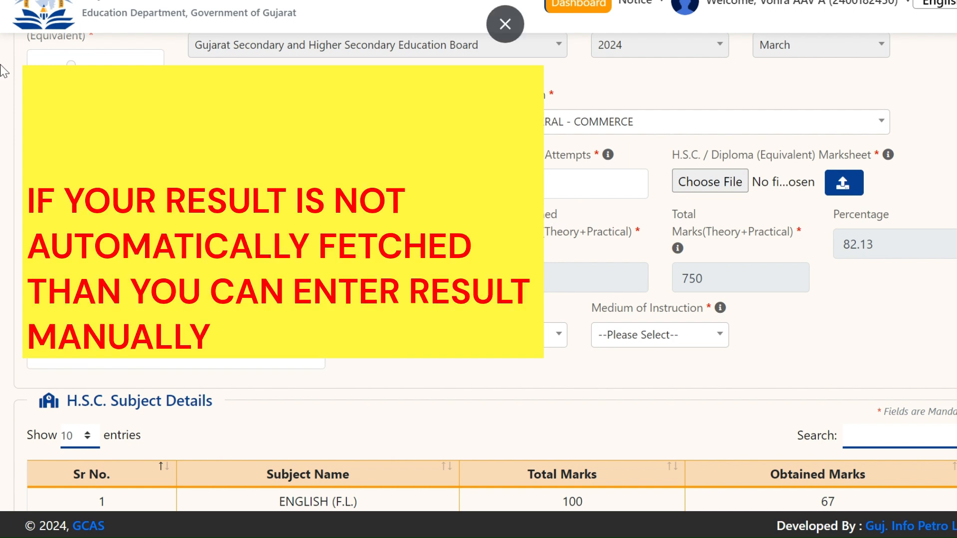
scroll(2, 125, "down", 2)
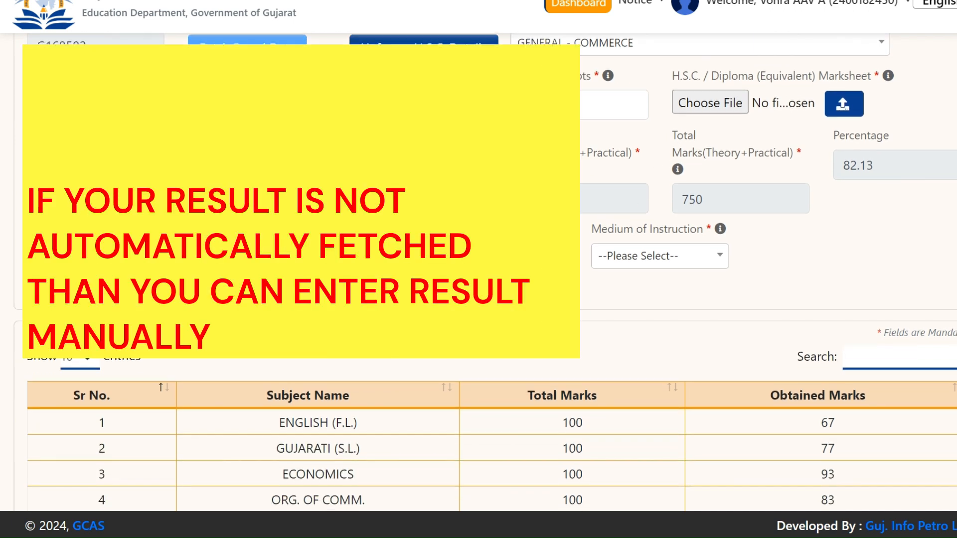
scroll(479, 269, "up", 2)
scroll(478, 269, "down", 4)
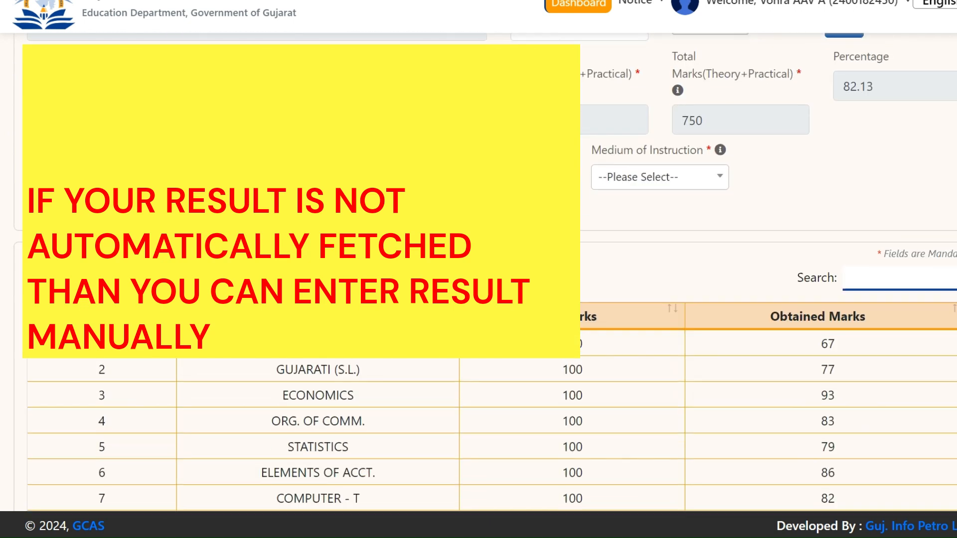
left_click(533, 177)
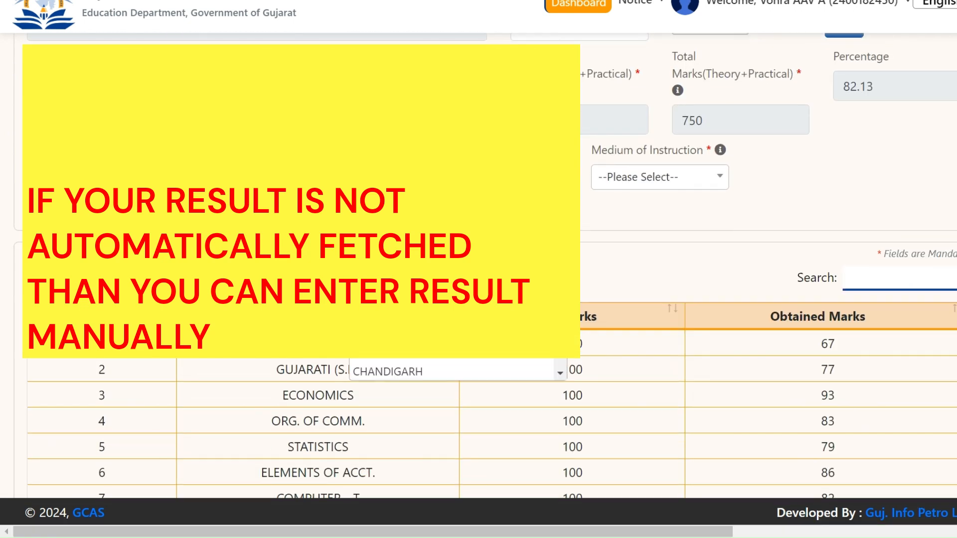
scroll(424, 324, "down", 2)
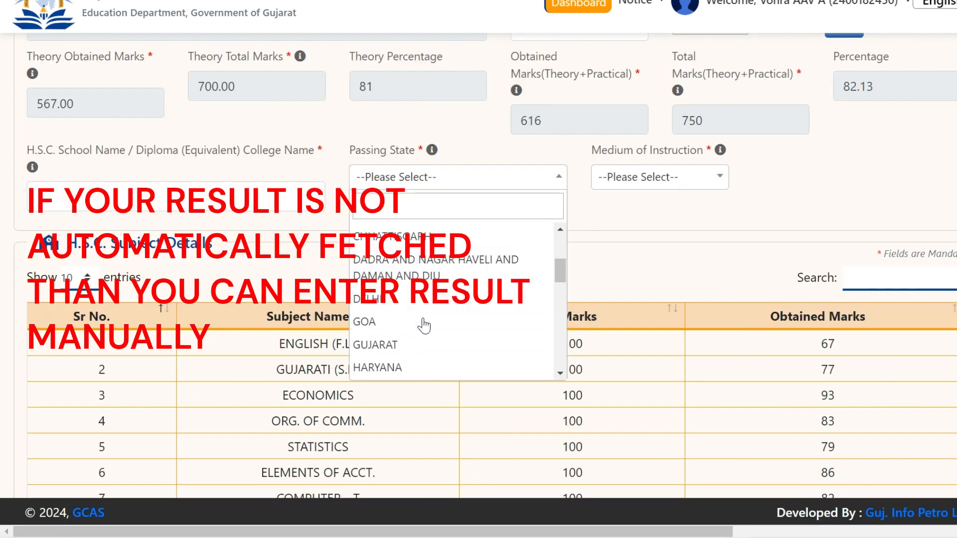
left_click(395, 344)
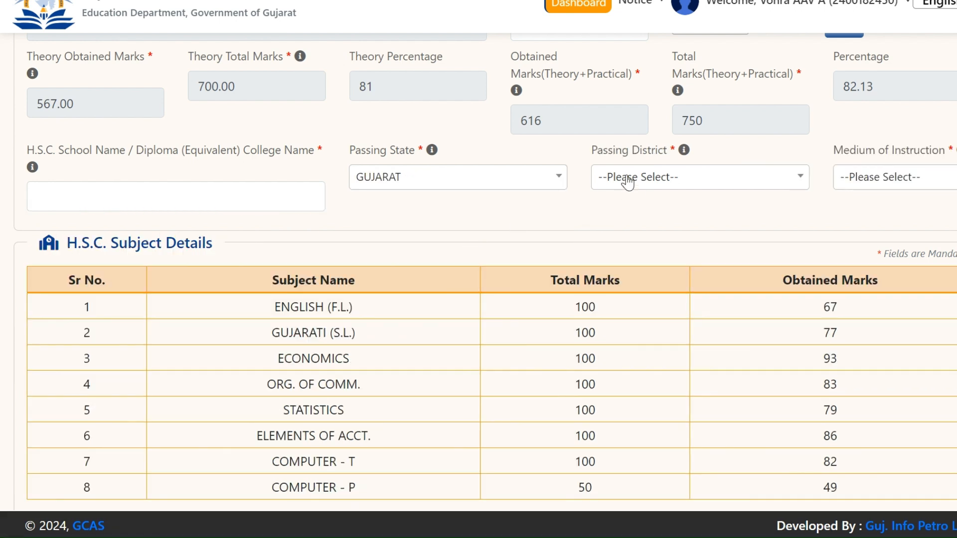
Step: Set the passing district to VADODARA and medium of instruction to English
left_click(628, 183)
scroll(647, 329, "down", 3)
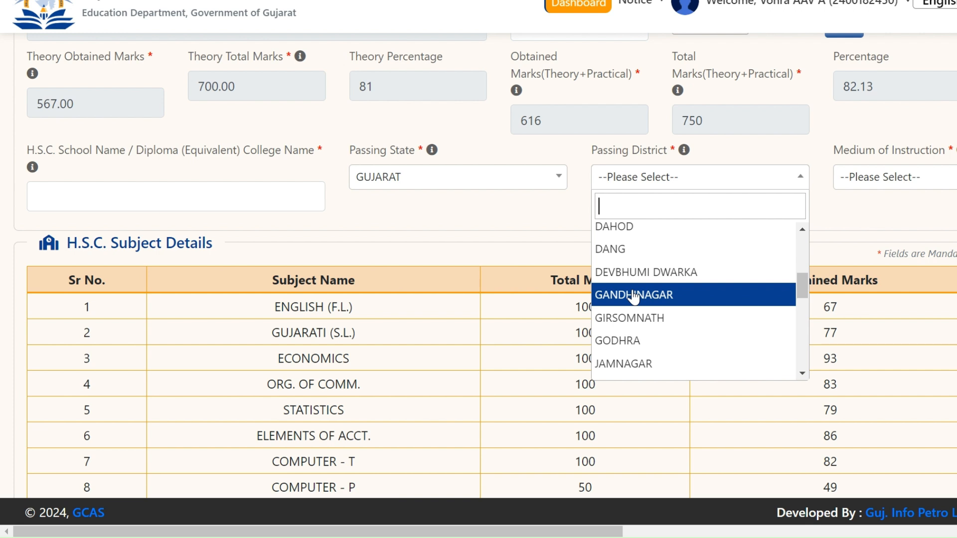
type("VA")
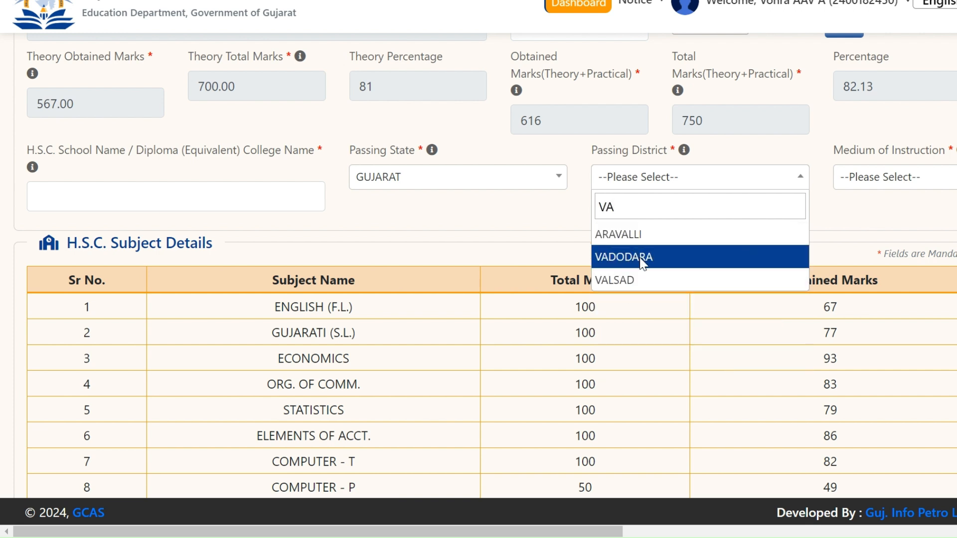
left_click(643, 257)
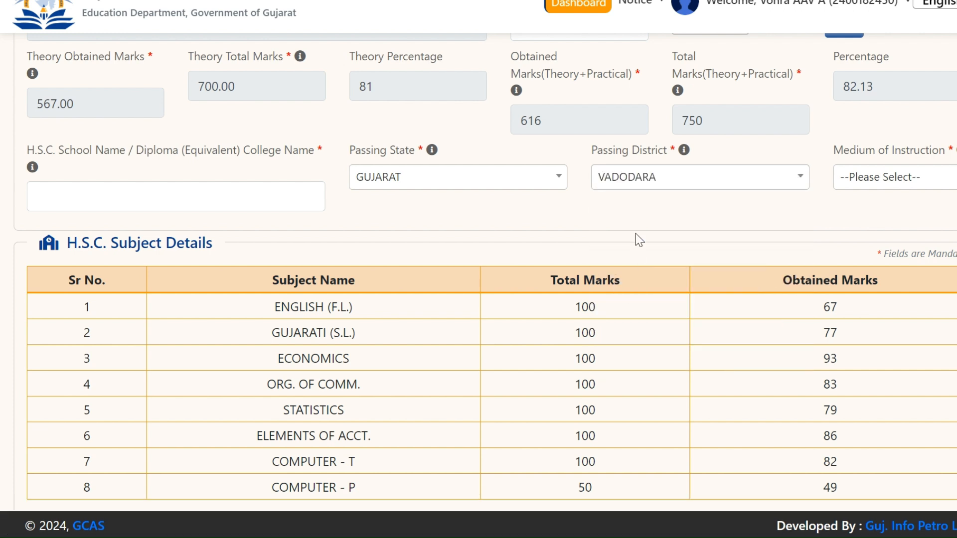
left_click(927, 177)
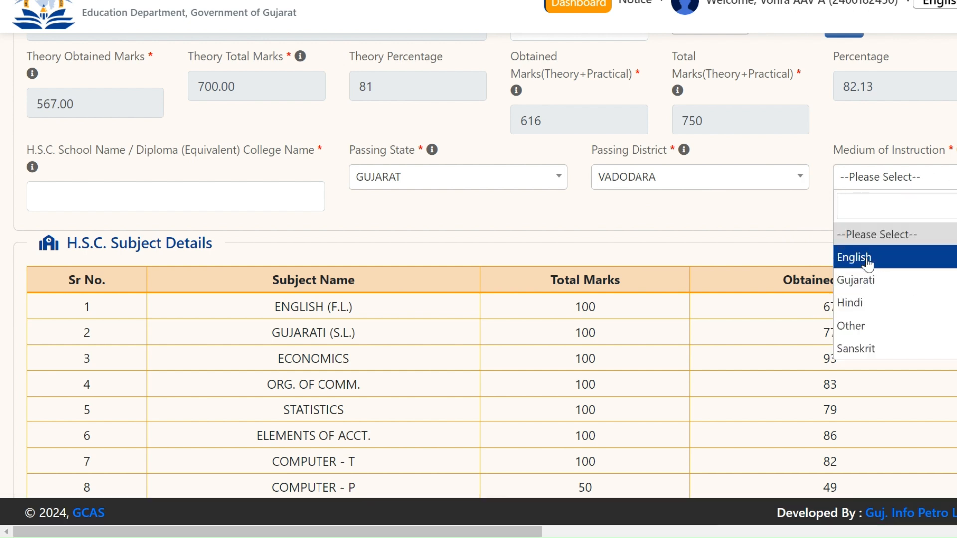
left_click(849, 269)
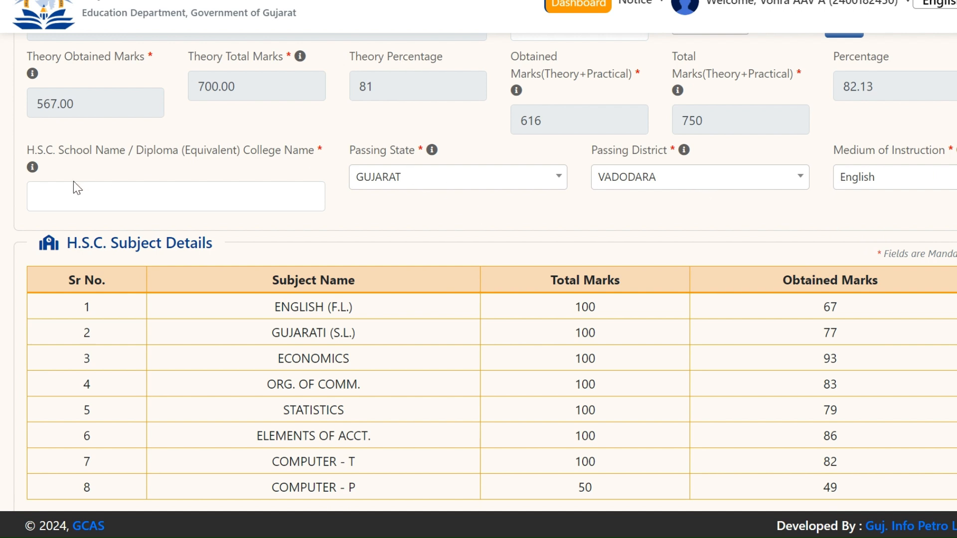
key("Tab")
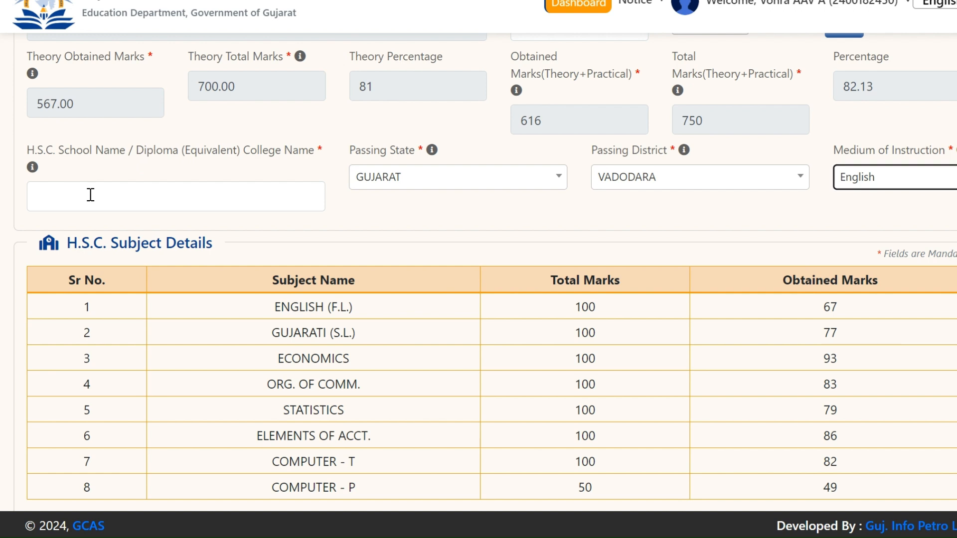
Step: Set the S.S.C. passing year to 2022 and passing month to March
scroll(90, 194, "down", 5)
left_click(94, 406)
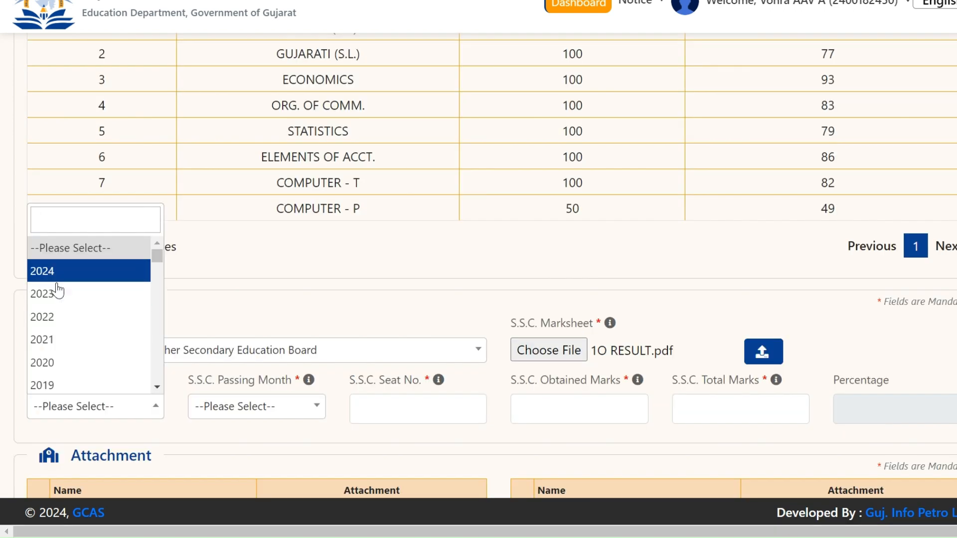
left_click(66, 318)
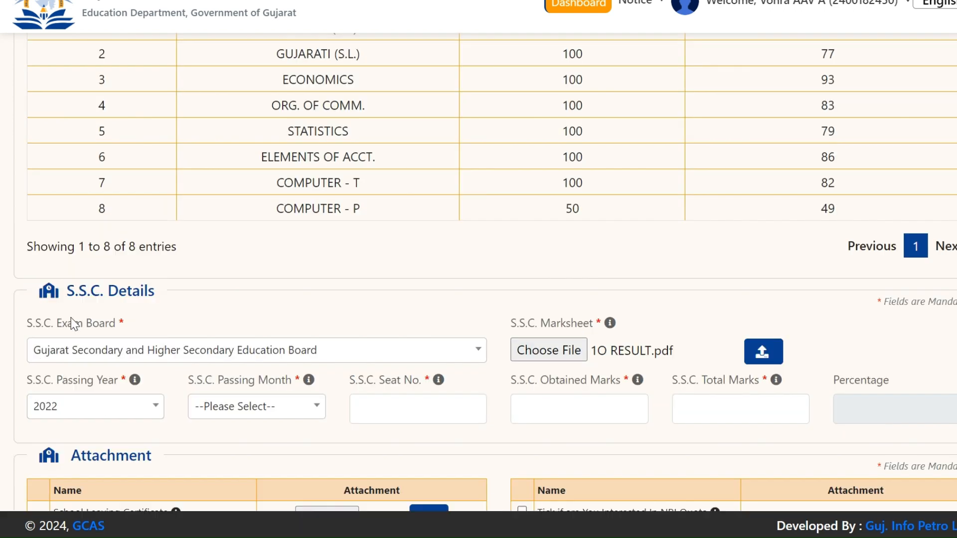
left_click(225, 407)
left_click(220, 319)
Step: Enter the S.S.C. seat number with an uppercase first letter and begin the obtained marks
left_click(395, 401)
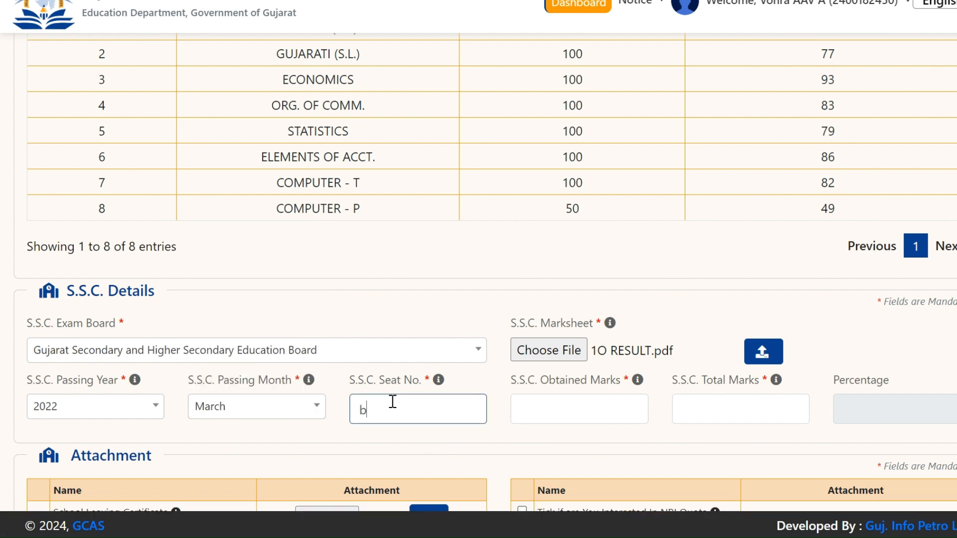
left_click(365, 409)
key("BackSpace")
type("B")
left_click(573, 402)
type("460")
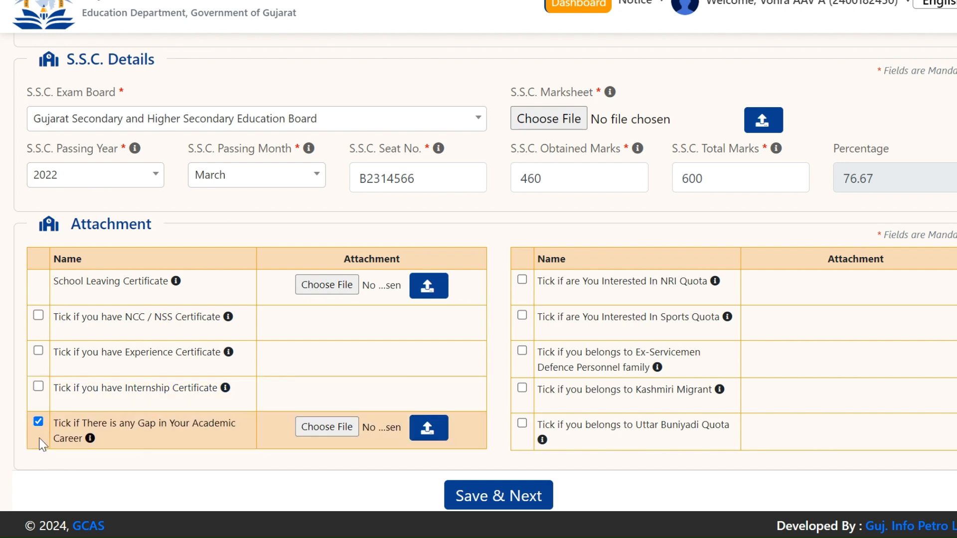
Step: Untick the academic career gap option and leave NRI Quota unticked after toggling it
left_click(38, 421)
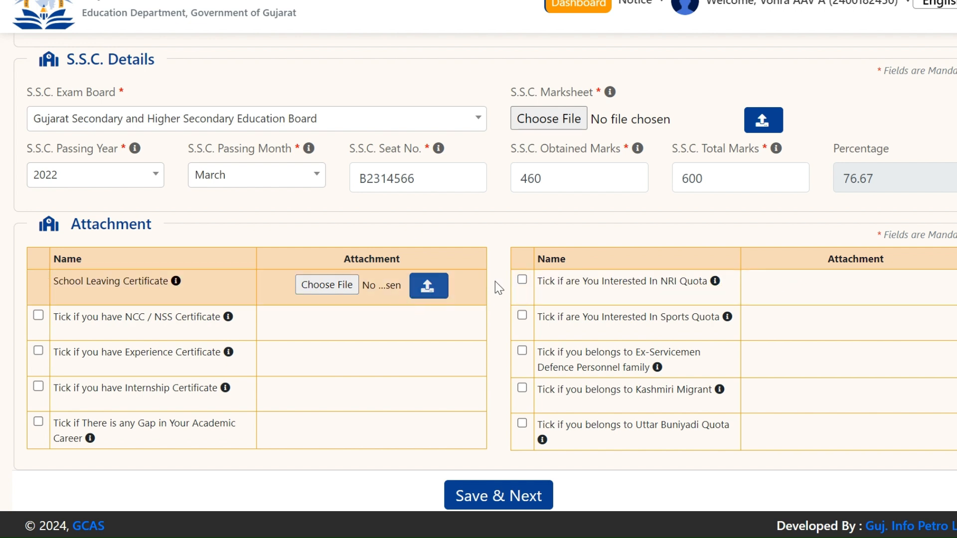
left_click(522, 281)
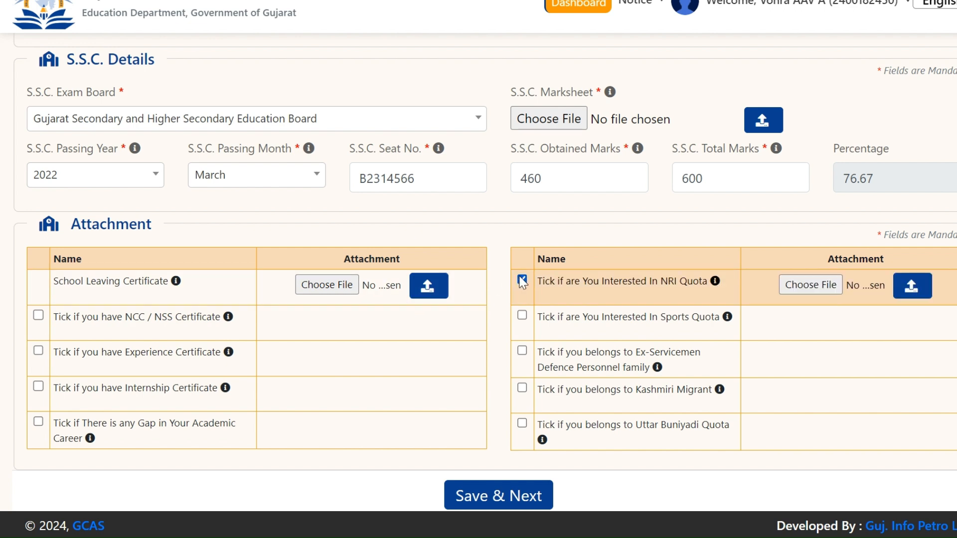
left_click(521, 281)
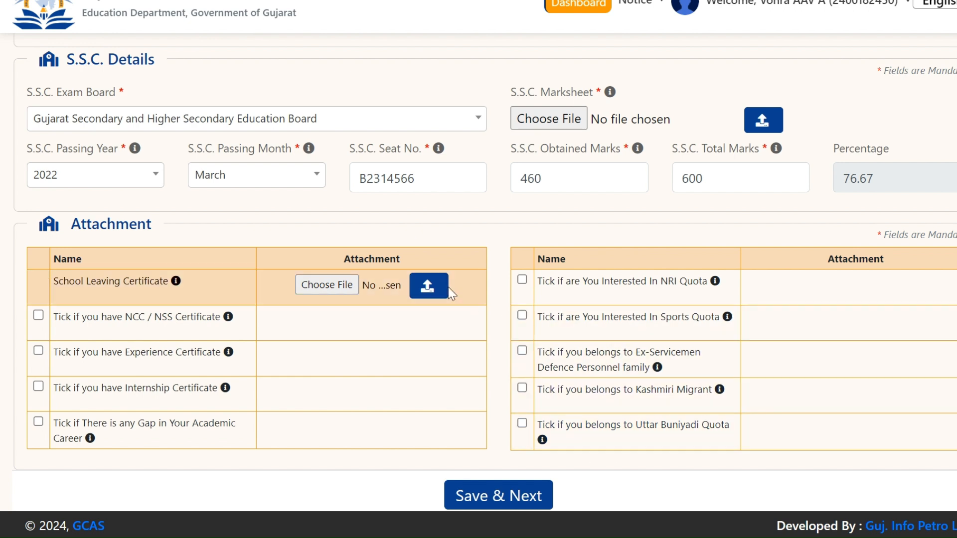
Step: Select and upload the LC file as the school leaving certificate
left_click(316, 286)
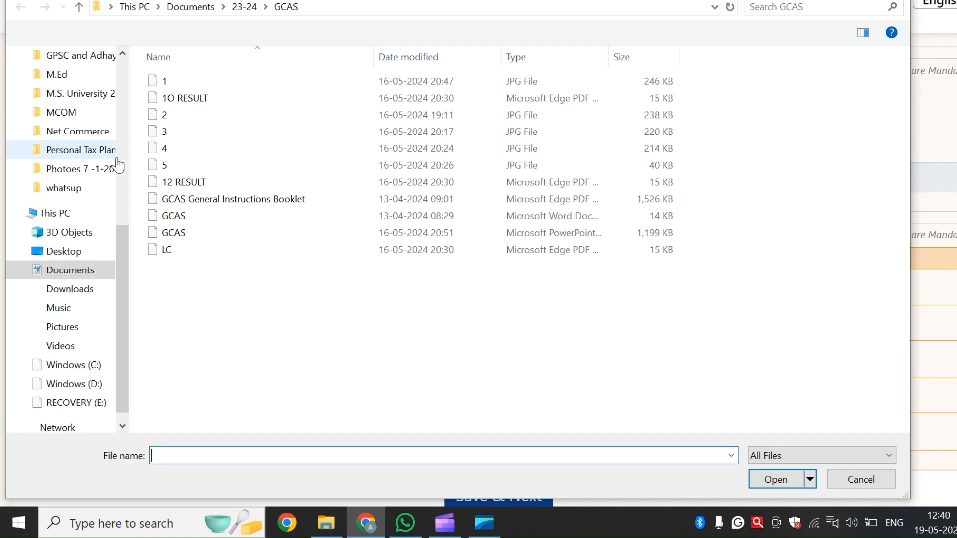
double_click(201, 249)
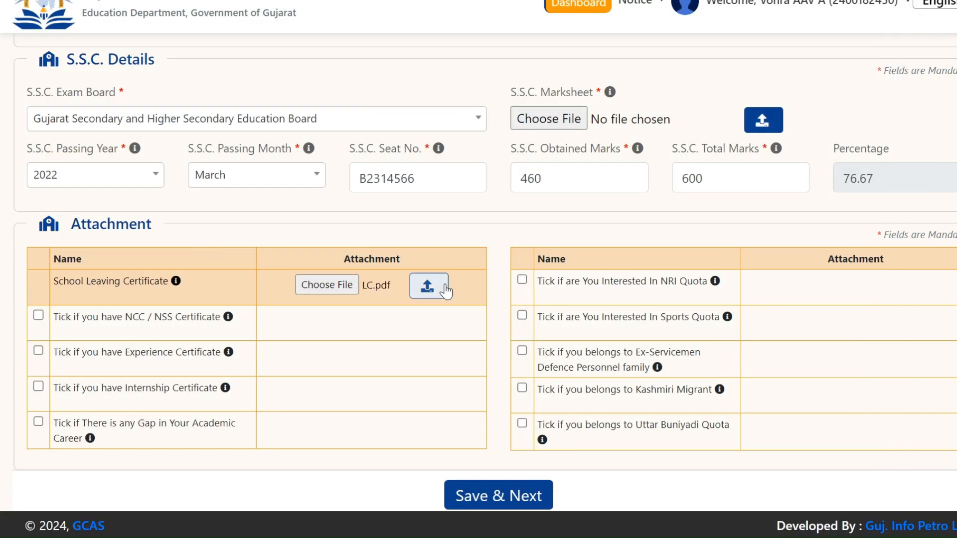
left_click(434, 290)
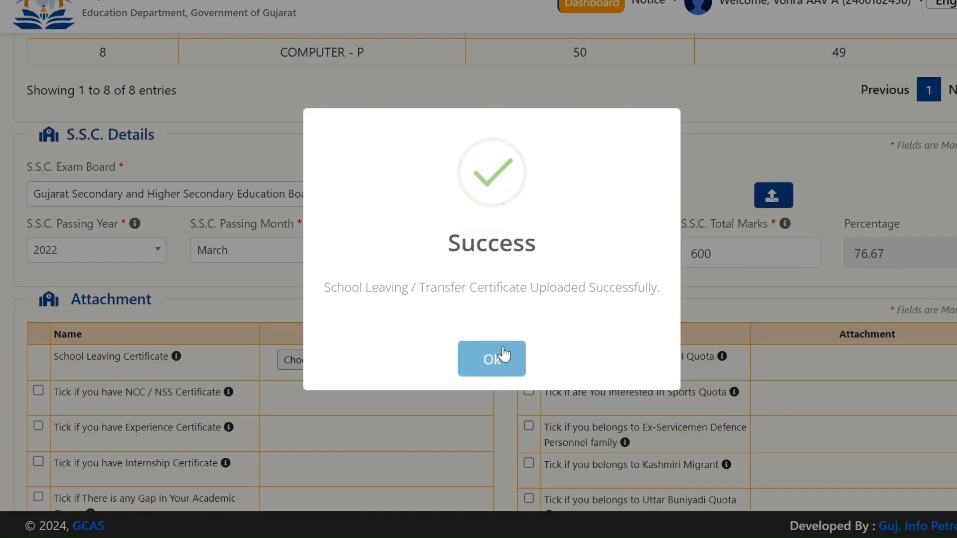
left_click(503, 355)
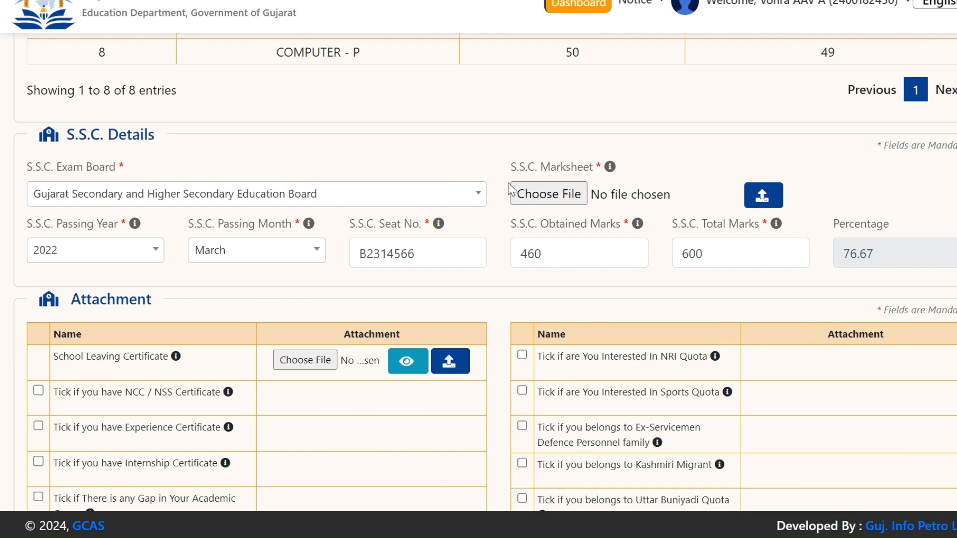
Step: Upload the S.S.C. and H.S.C. marksheets
left_click(536, 203)
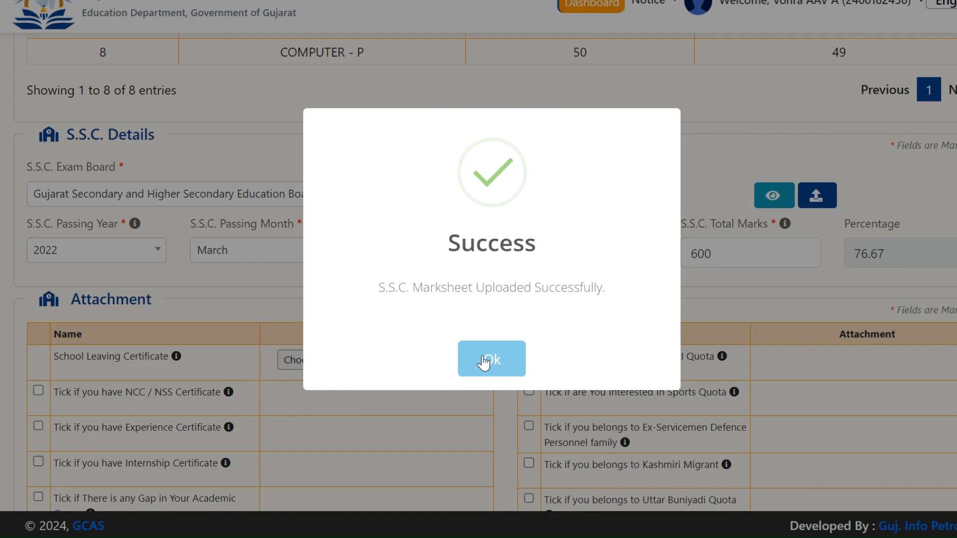
left_click(483, 360)
scroll(770, 249, "up", 5)
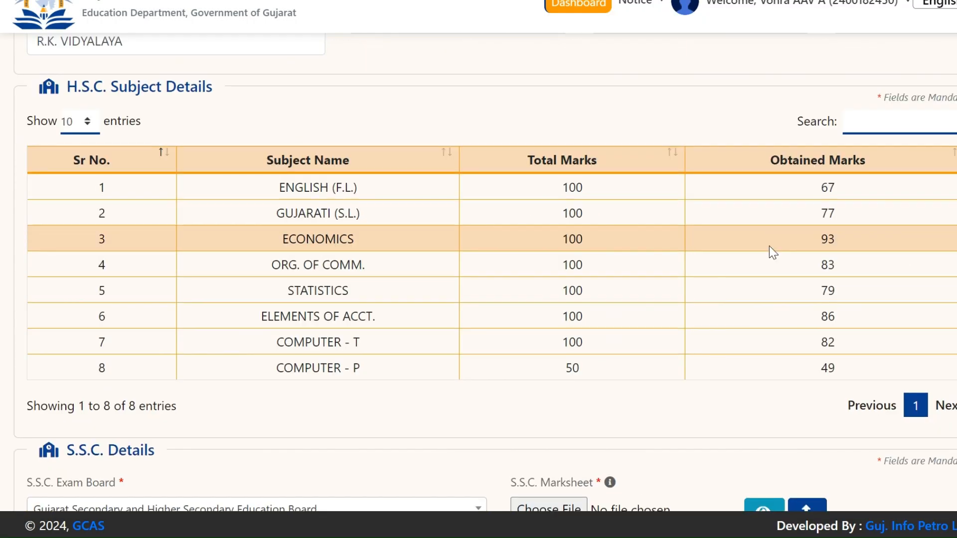
scroll(787, 225, "up", 7)
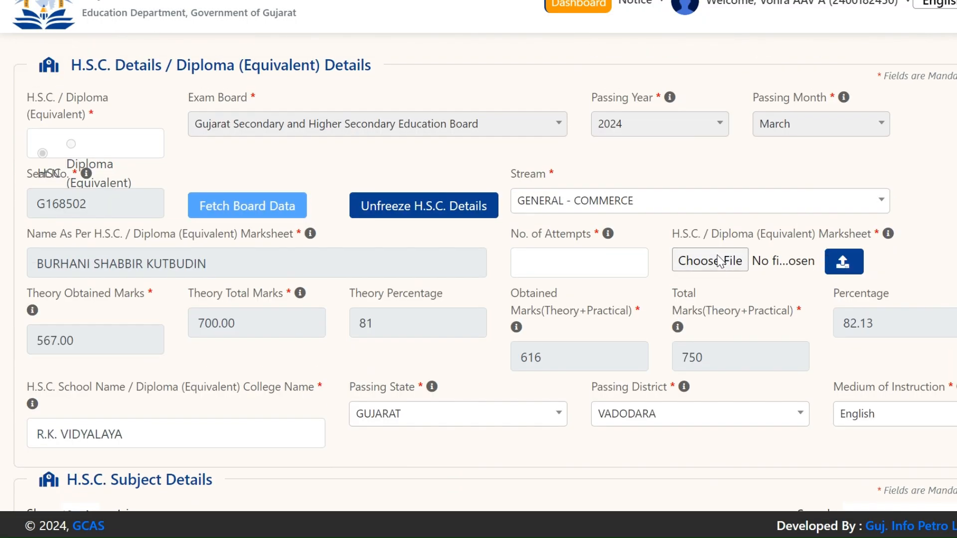
left_click(720, 260)
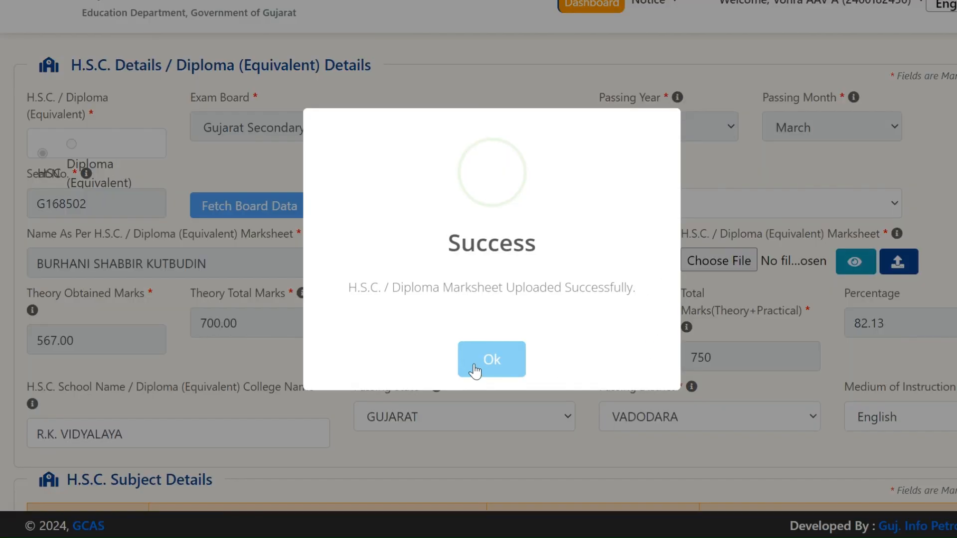
left_click(474, 370)
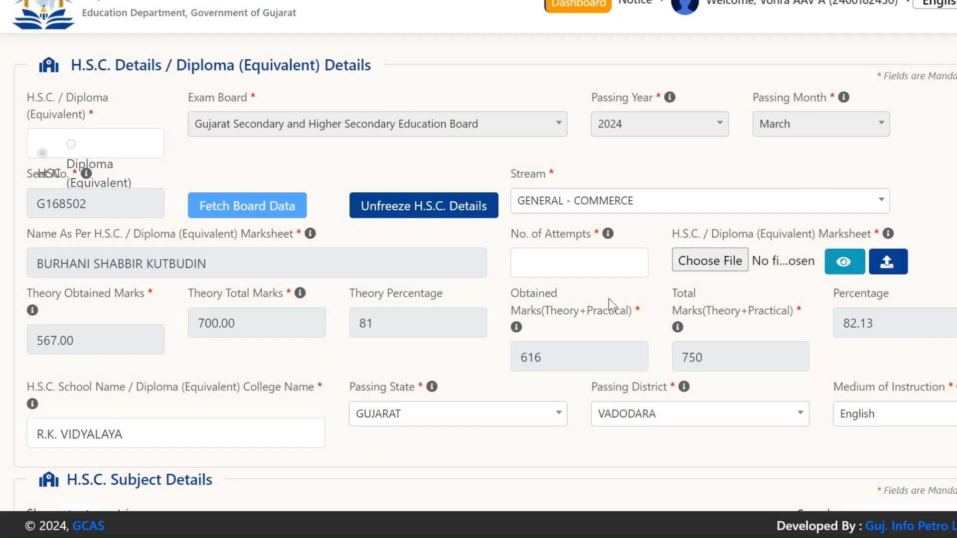
Step: Set No. of Attempts to 1 and save the academic details
scroll(608, 298, "down", 12)
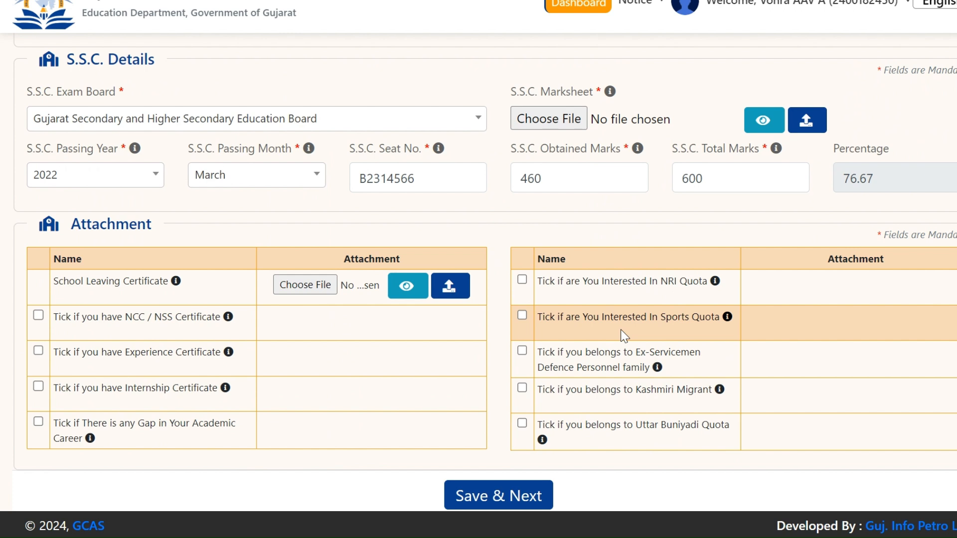
left_click(505, 498)
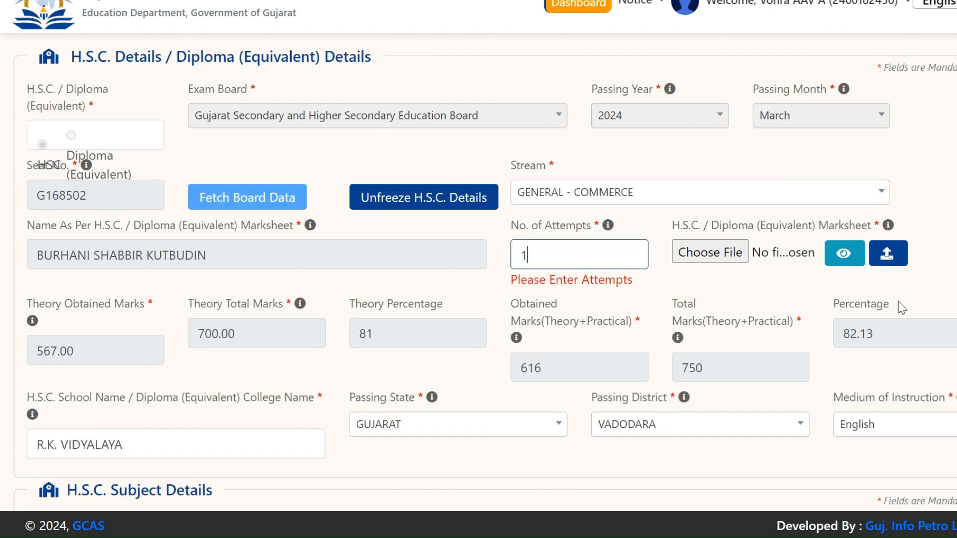
left_click(921, 301)
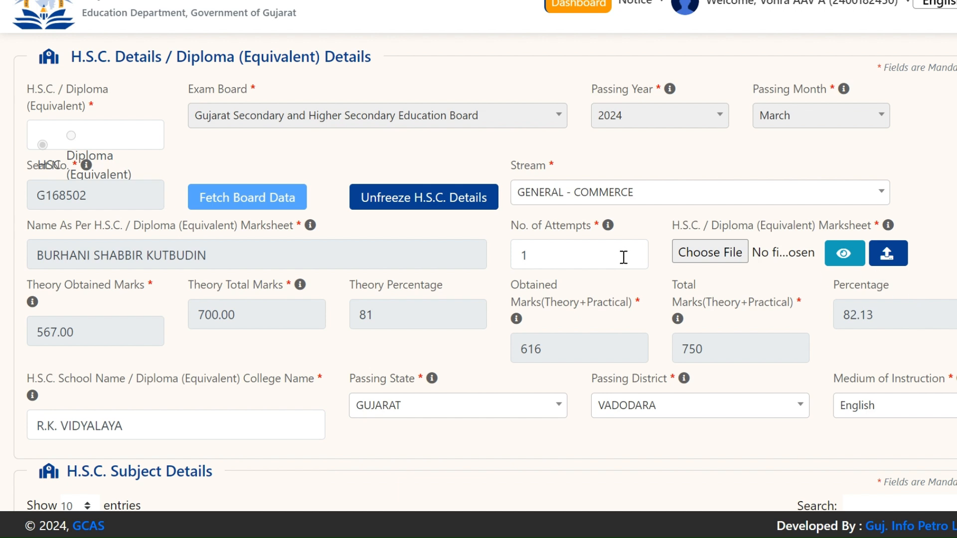
scroll(623, 257, "down", 10)
scroll(654, 334, "down", 3)
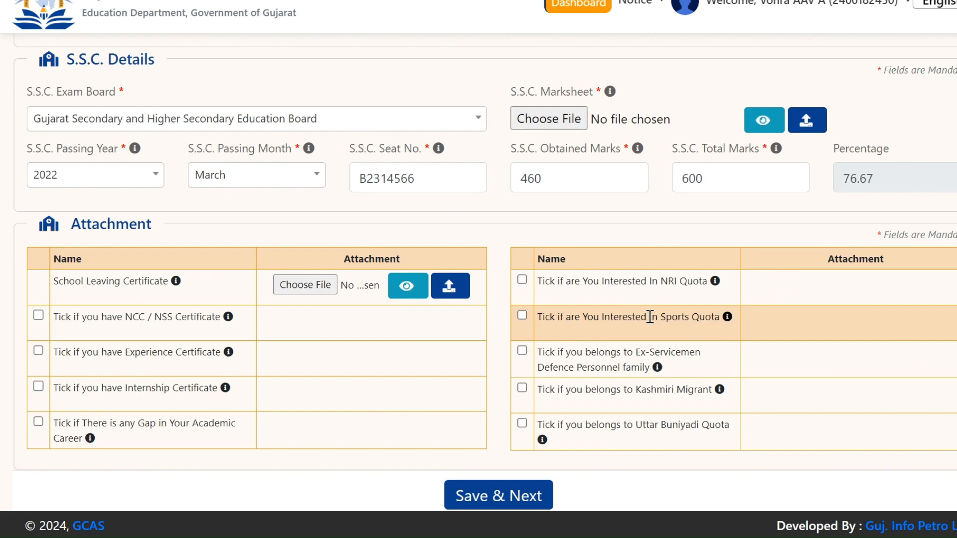
left_click(515, 496)
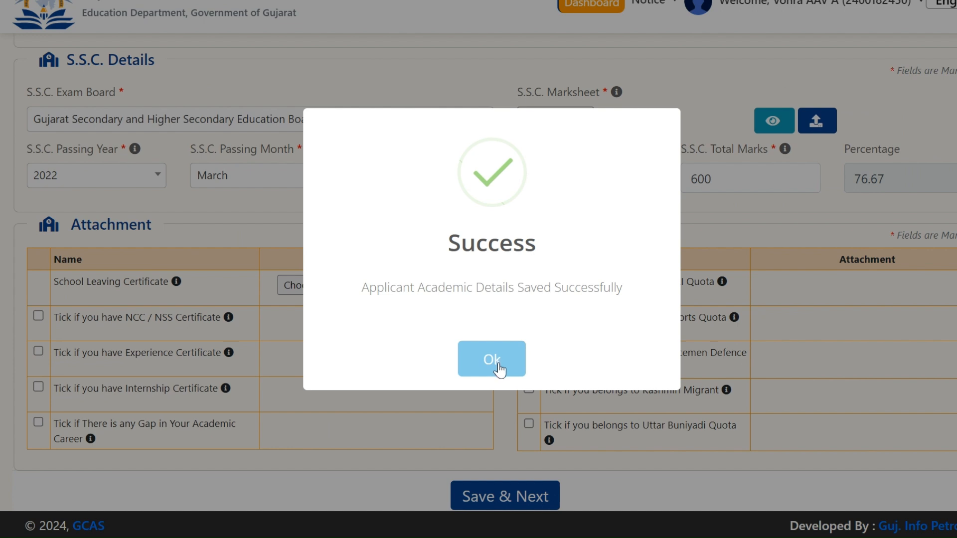
left_click(497, 369)
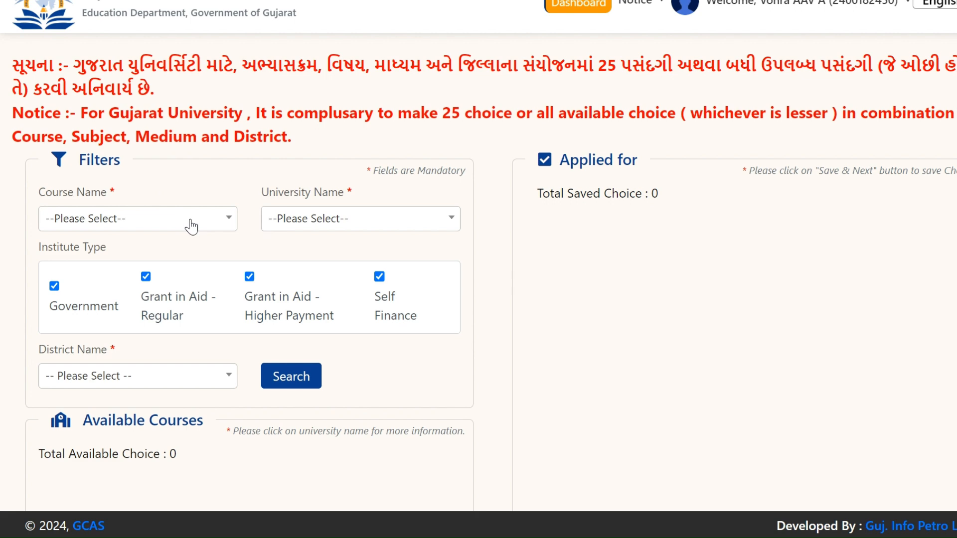
Step: Filter courses to Bachelor of Commerce at The Maharaja Sayajirao University of Baroda, district Vadodara
left_click(189, 222)
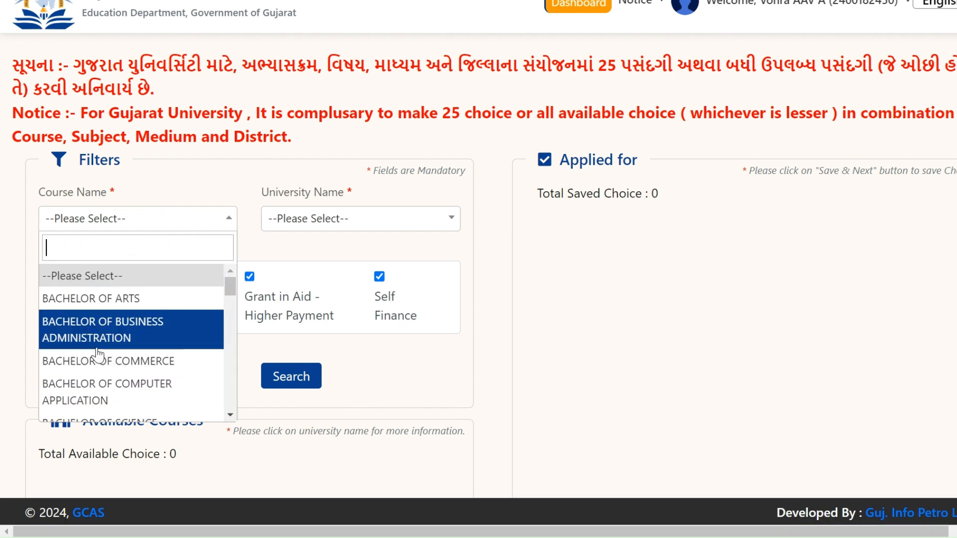
left_click(111, 360)
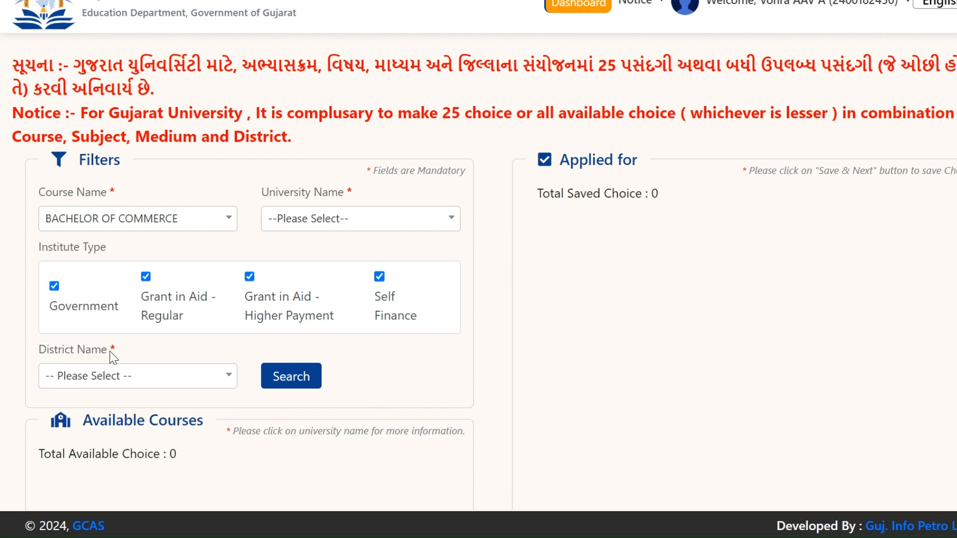
left_click(336, 223)
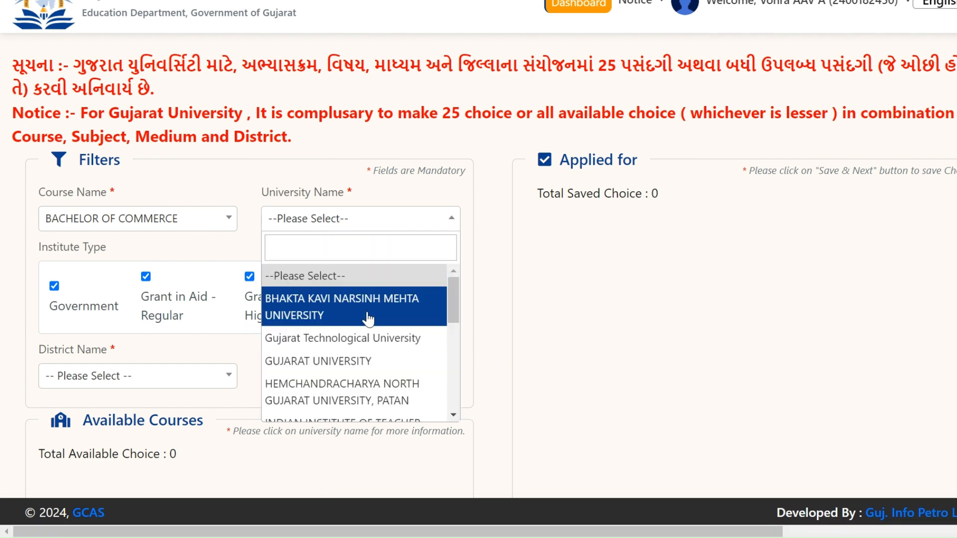
type("THE")
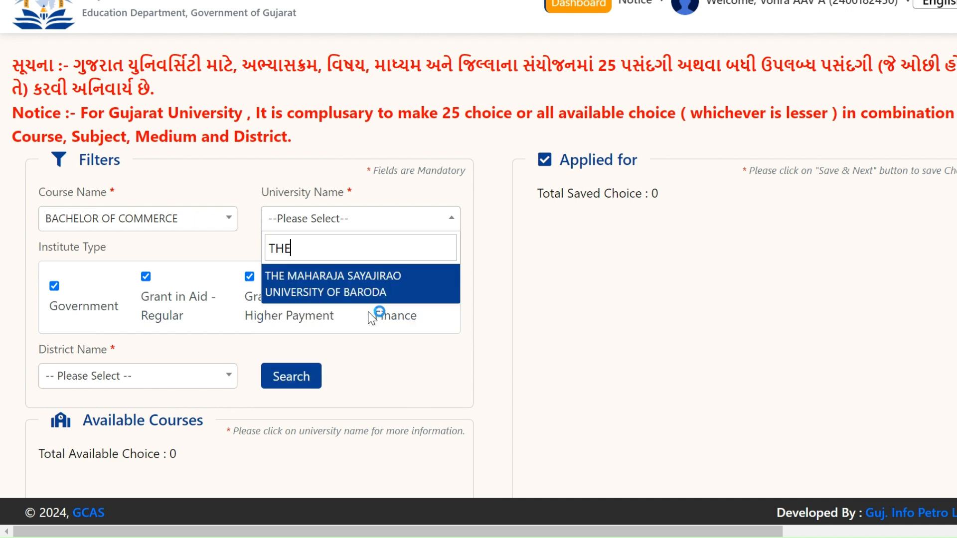
left_click(354, 276)
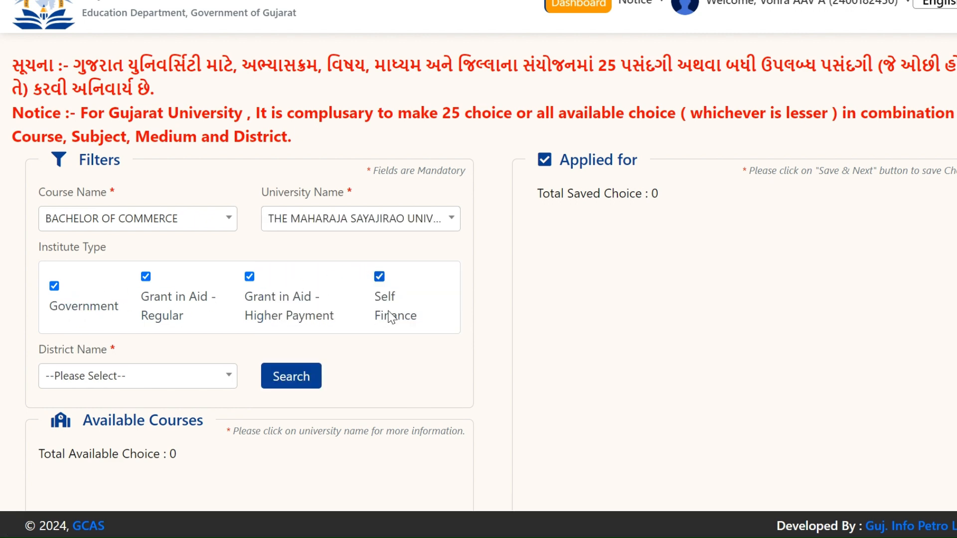
left_click(117, 387)
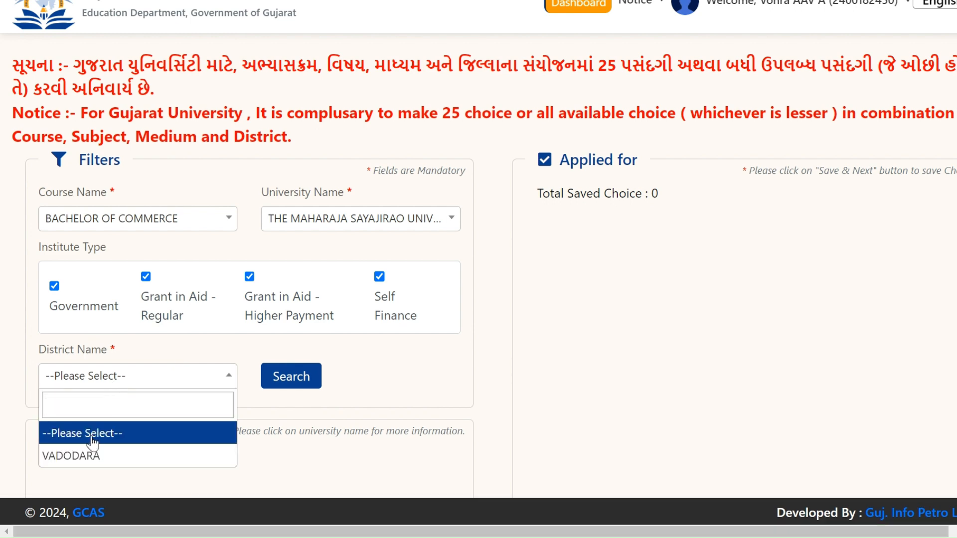
left_click(92, 456)
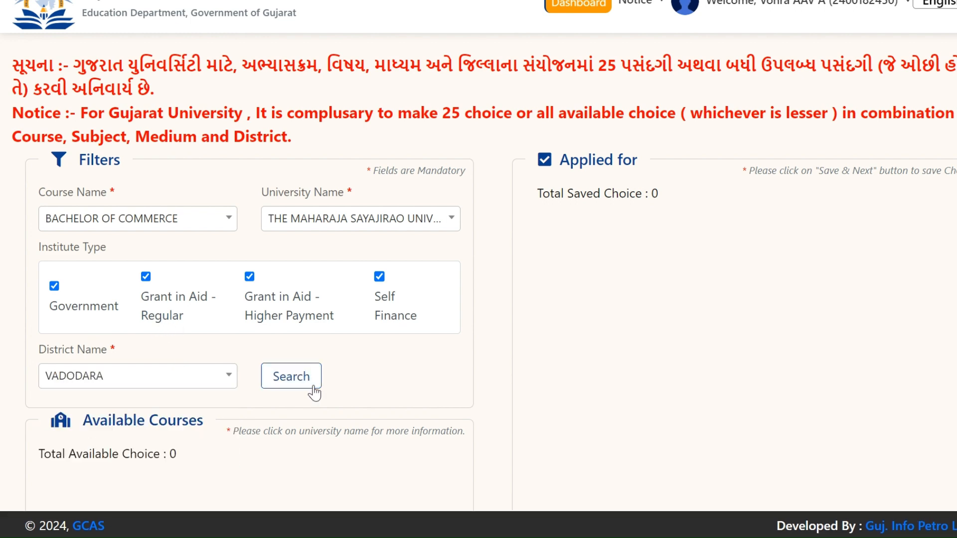
Step: Search and add the MSU Bachelor of Commerce course to the choices
left_click(299, 379)
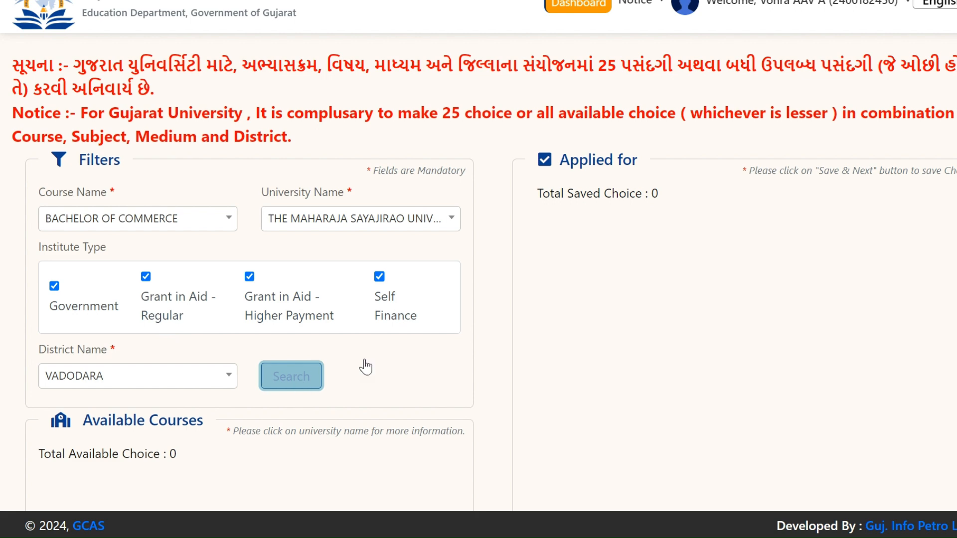
scroll(379, 356, "down", 3)
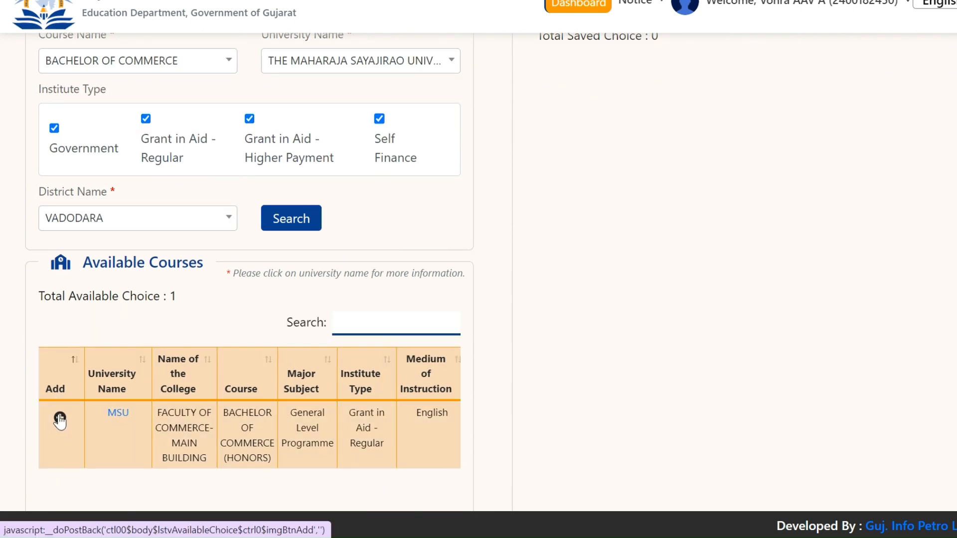
left_click(60, 419)
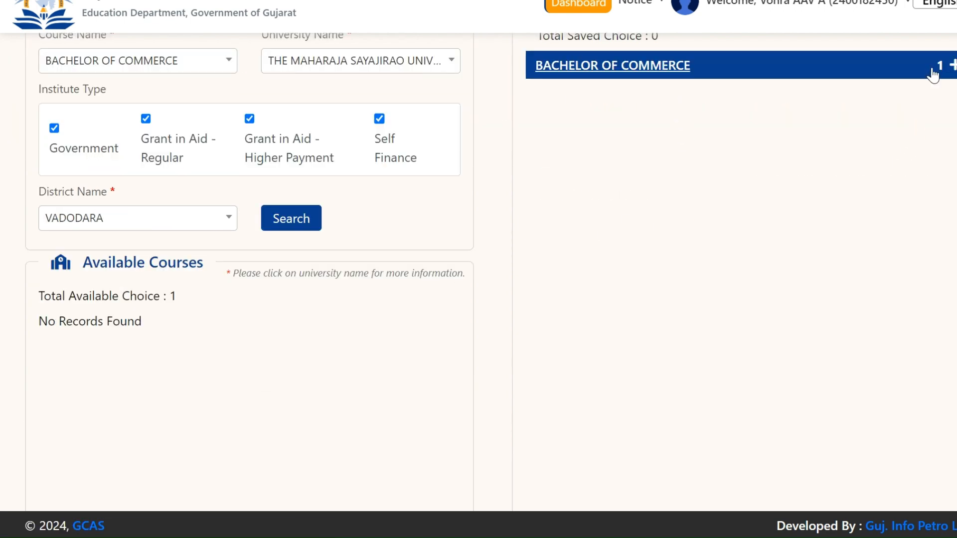
scroll(229, 225, "up", 3)
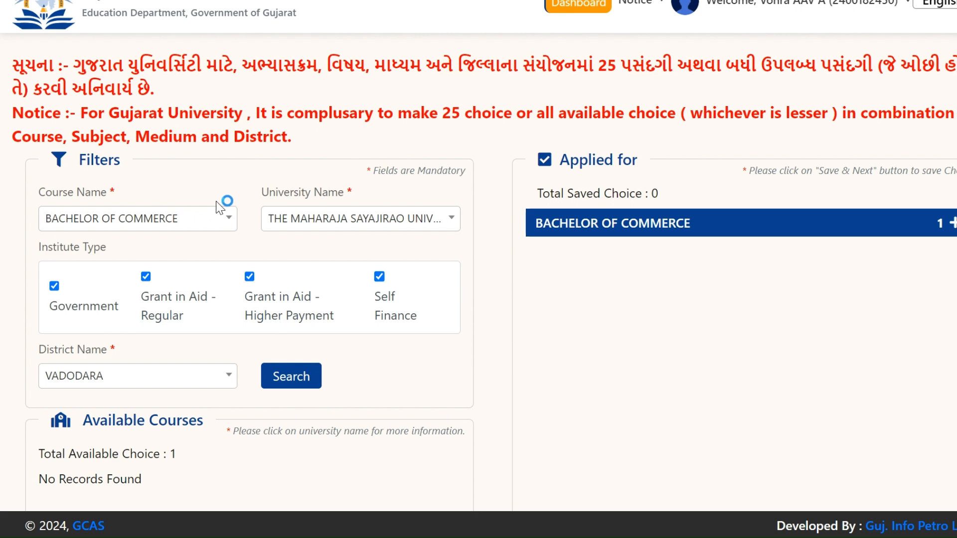
Step: Switch the course filter to Bachelor of Business Administration, search, and add the MSU BBA options
left_click(225, 224)
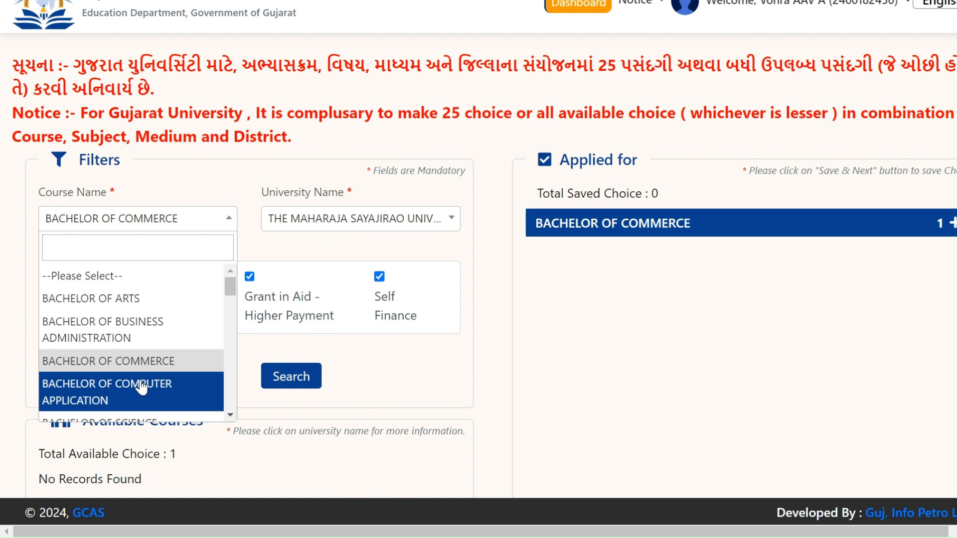
left_click(120, 324)
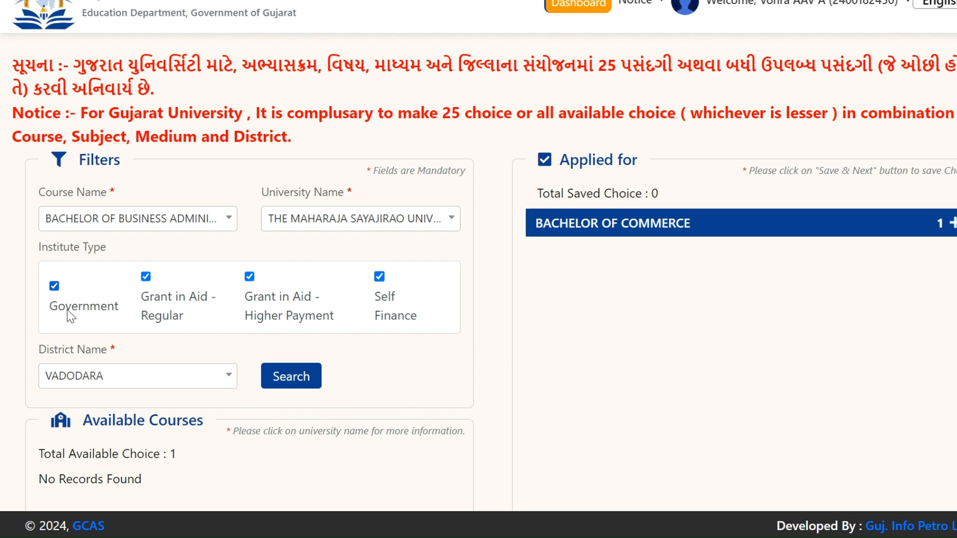
left_click(307, 378)
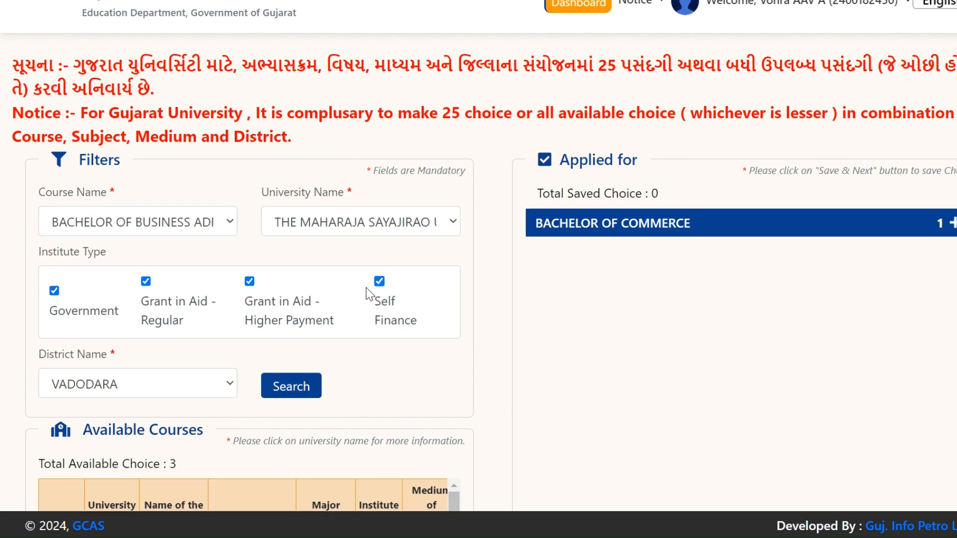
scroll(366, 288, "down", 5)
scroll(293, 299, "down", 2)
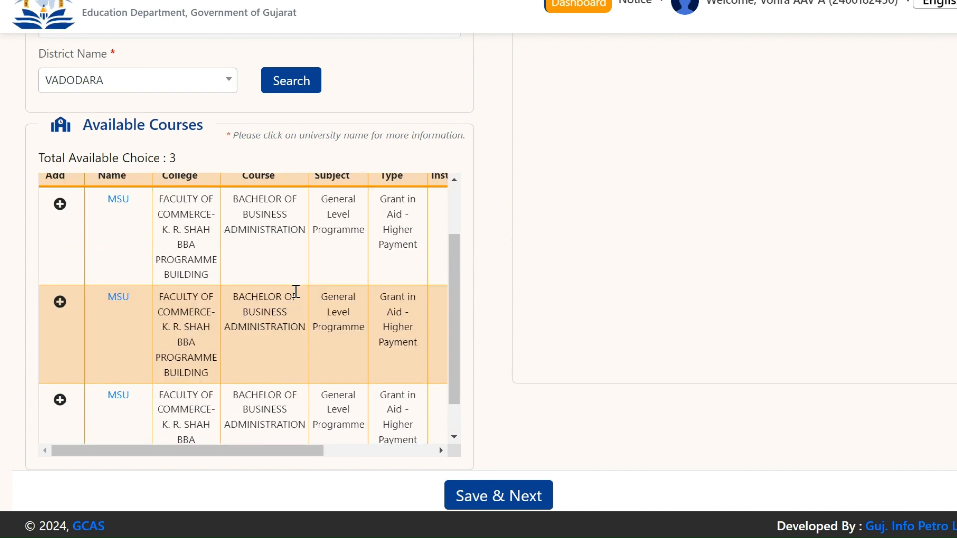
scroll(295, 291, "up", 2)
scroll(295, 297, "down", 1)
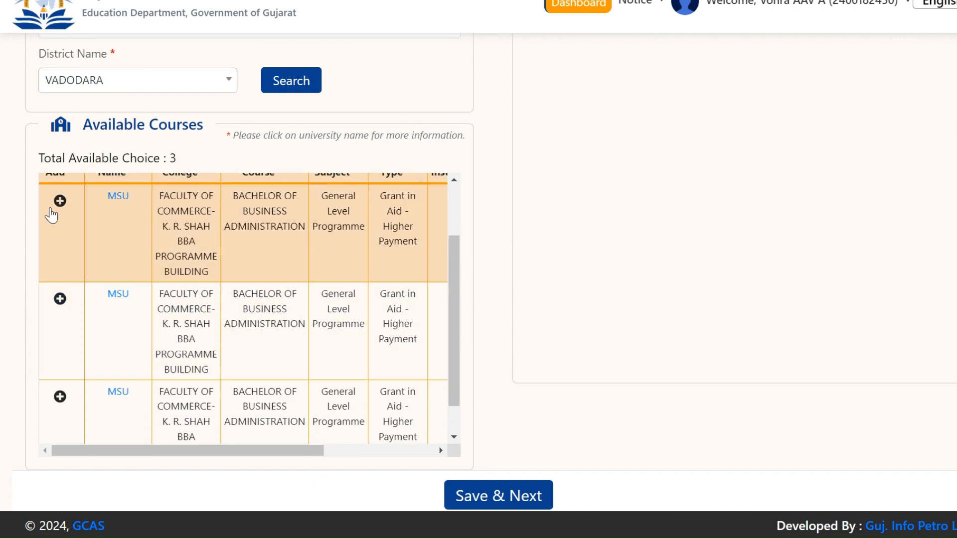
left_click(60, 201)
scroll(768, 233, "up", 6)
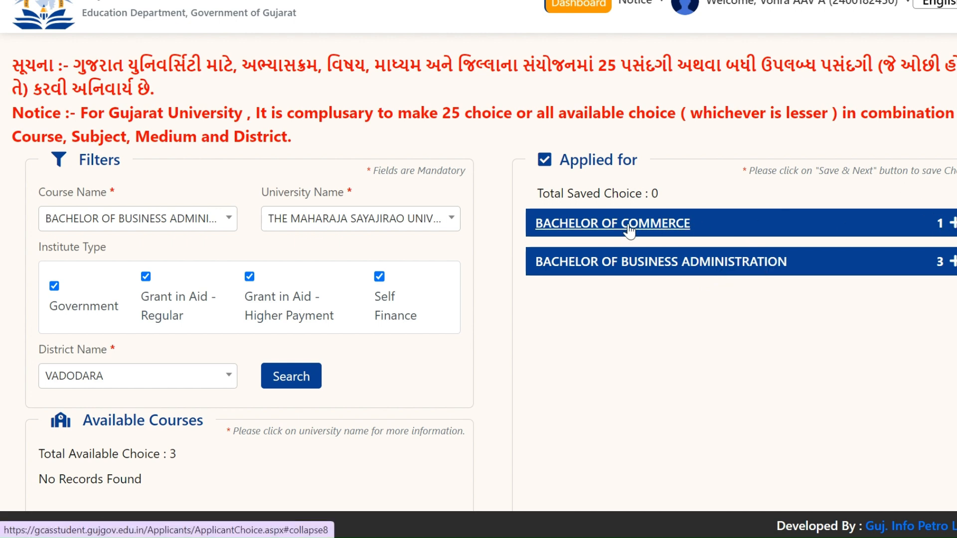
Step: Search for Bachelor of Computer Application and add the first MSU Faculty of Science option
left_click(951, 224)
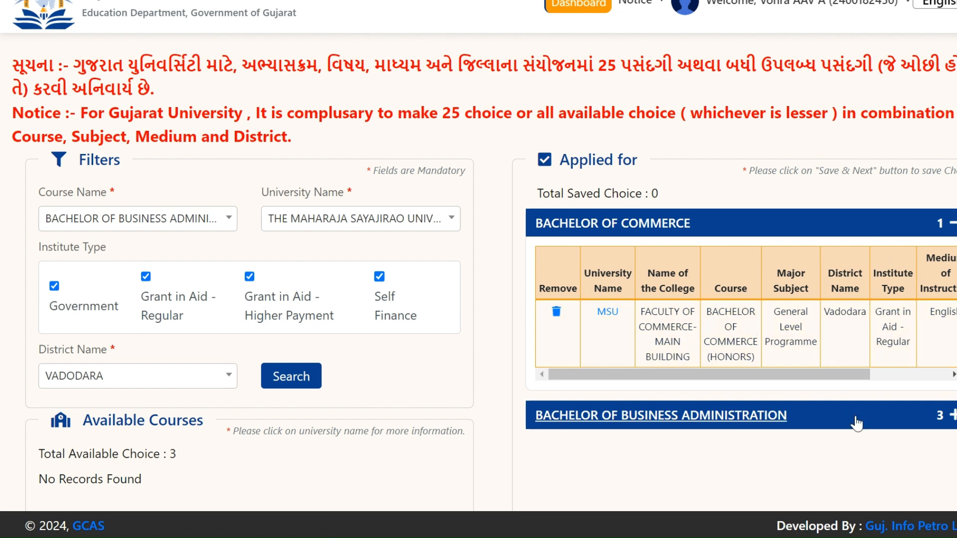
left_click(223, 226)
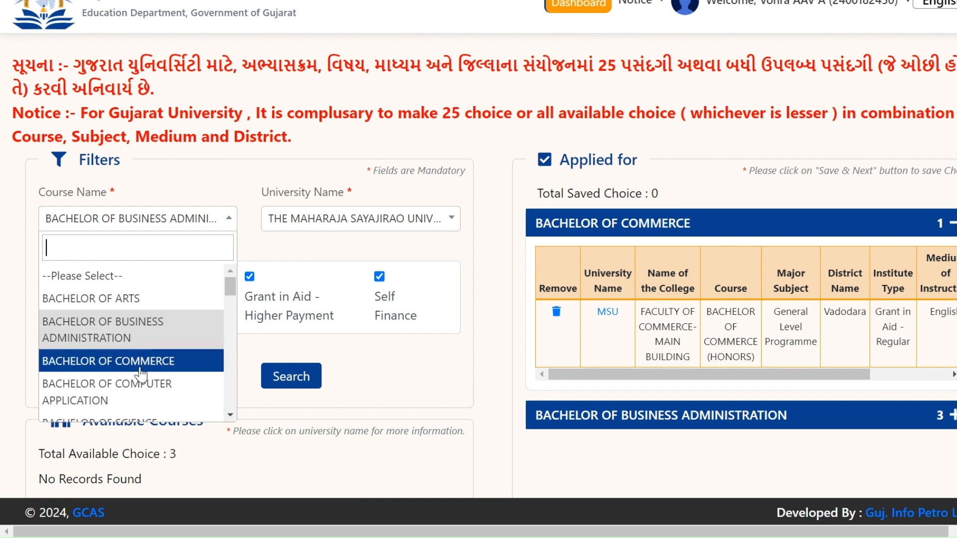
left_click(151, 399)
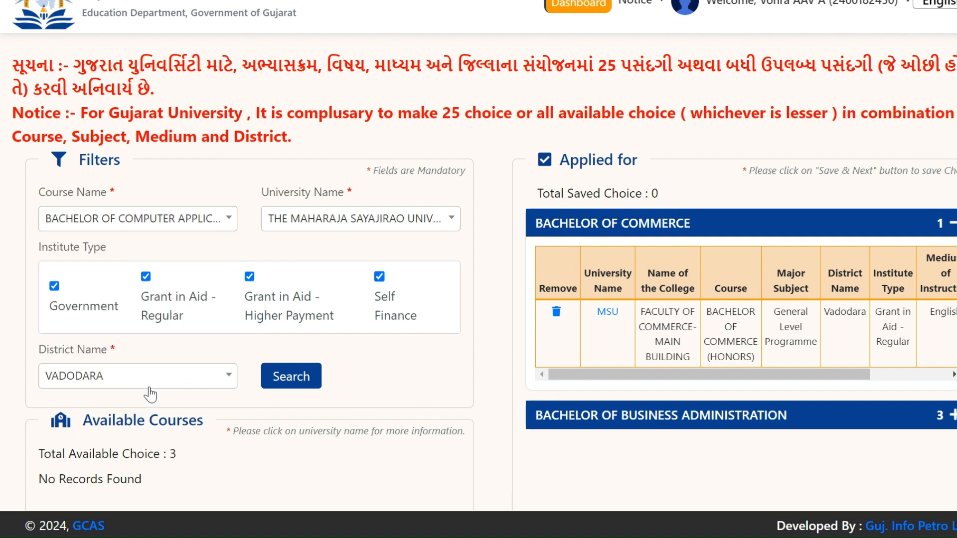
scroll(224, 241, "down", 3)
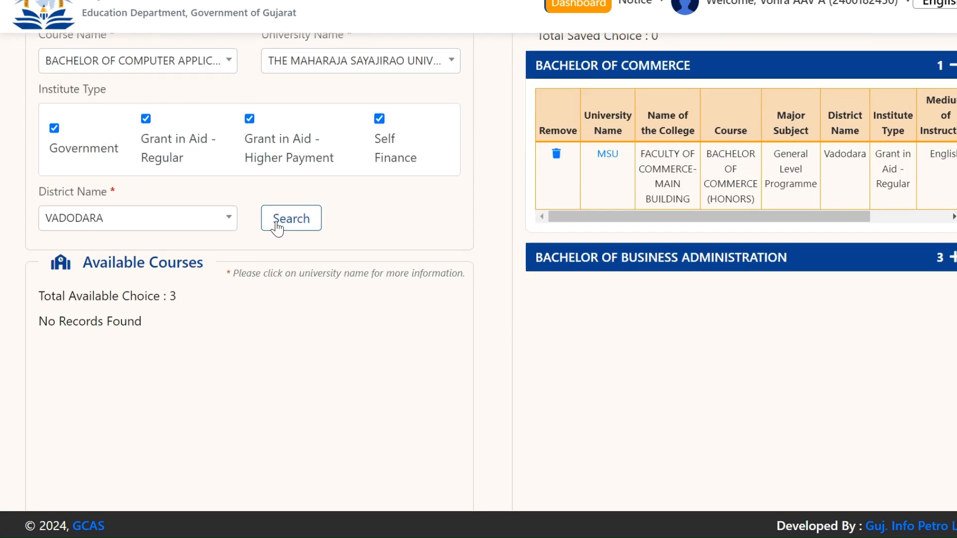
left_click(277, 226)
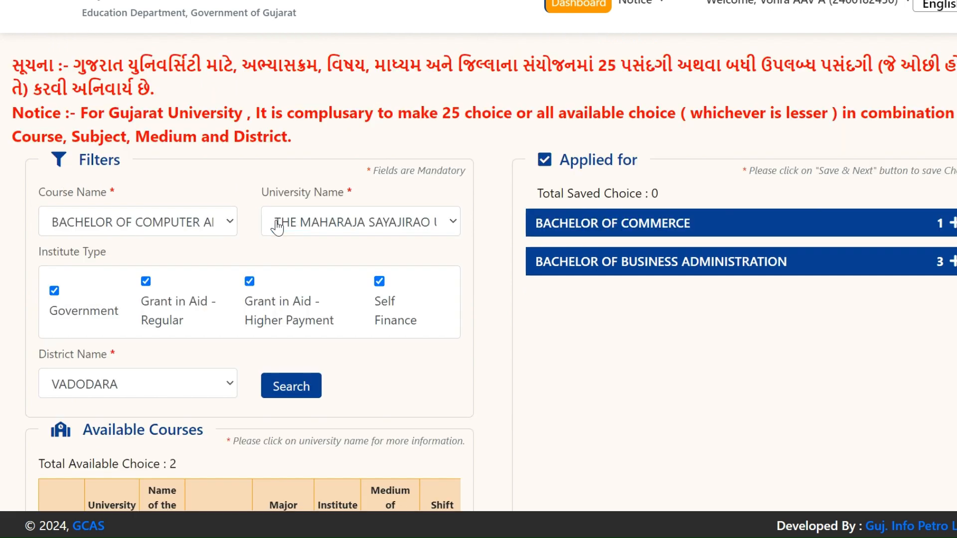
scroll(277, 224, "down", 6)
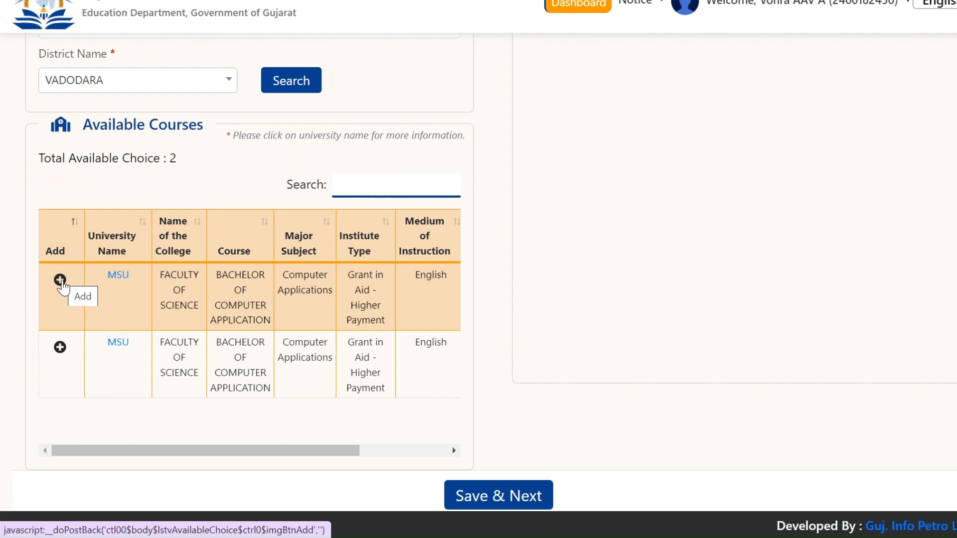
left_click(60, 280)
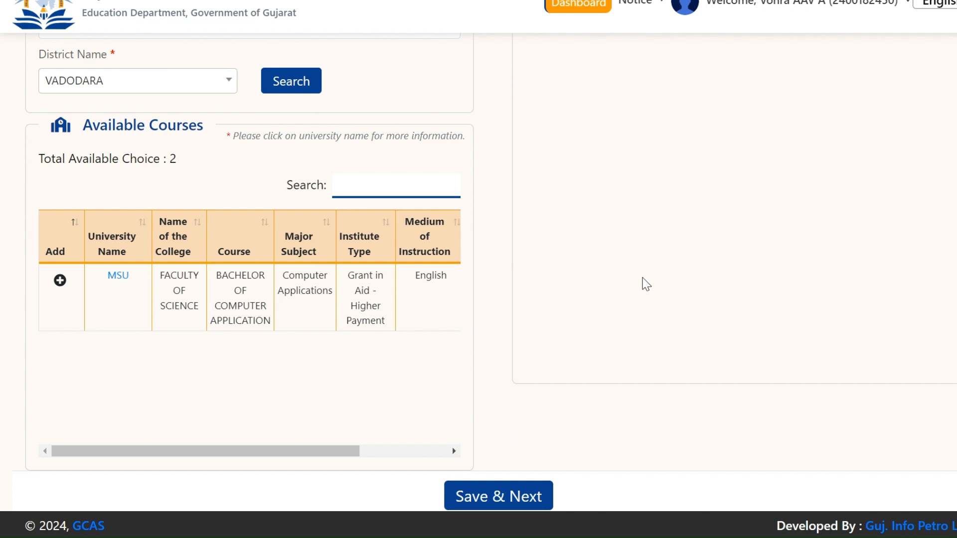
scroll(653, 287, "up", 2)
scroll(662, 288, "up", 4)
scroll(666, 279, "down", 5)
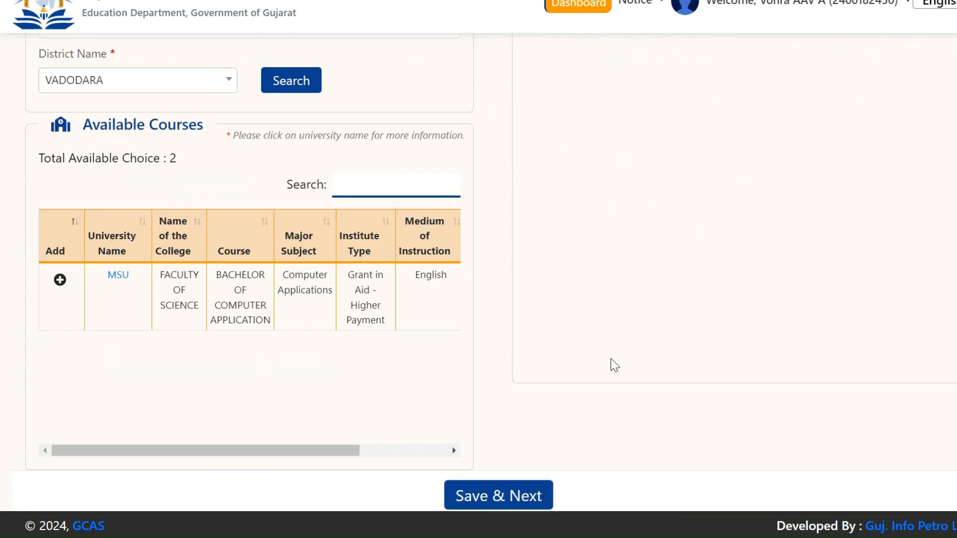
Step: Save the course choices and confirm the success message
left_click(508, 496)
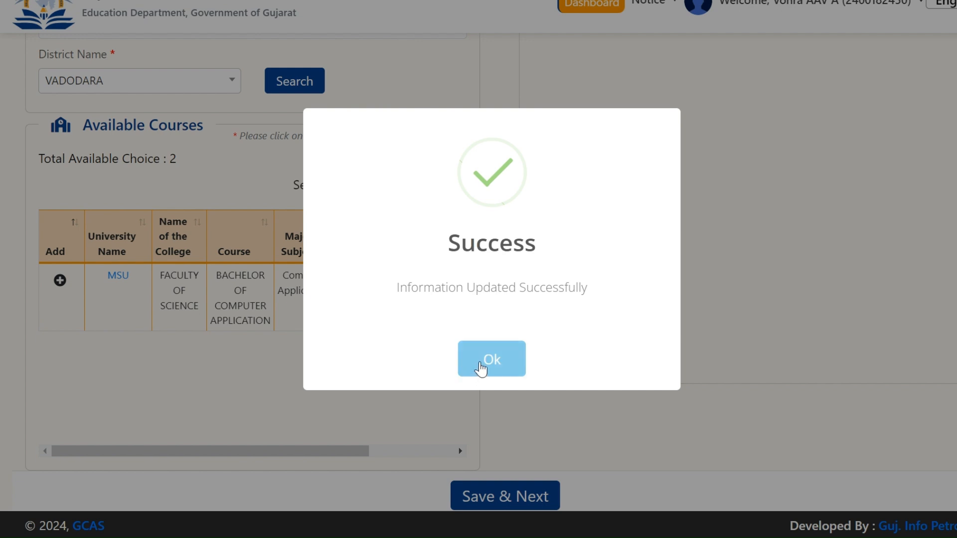
left_click(479, 363)
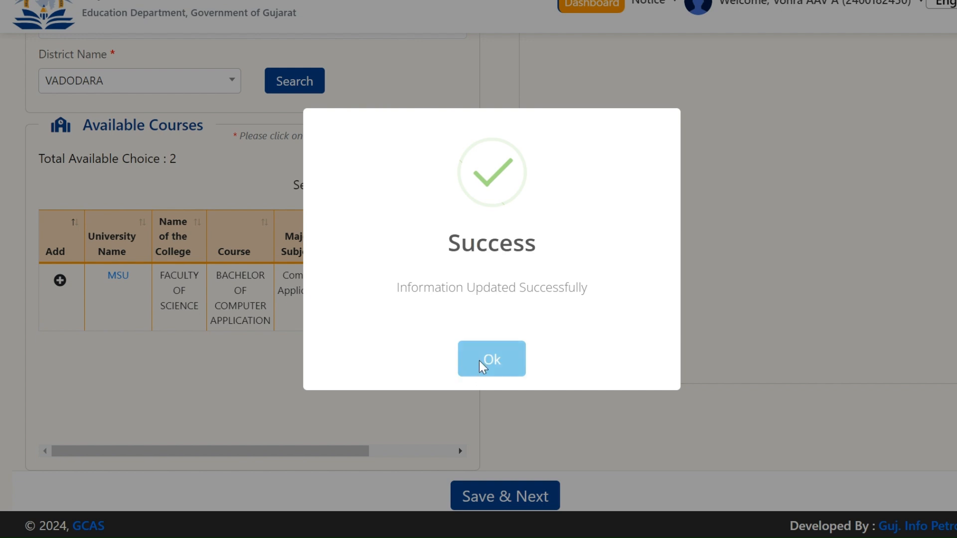